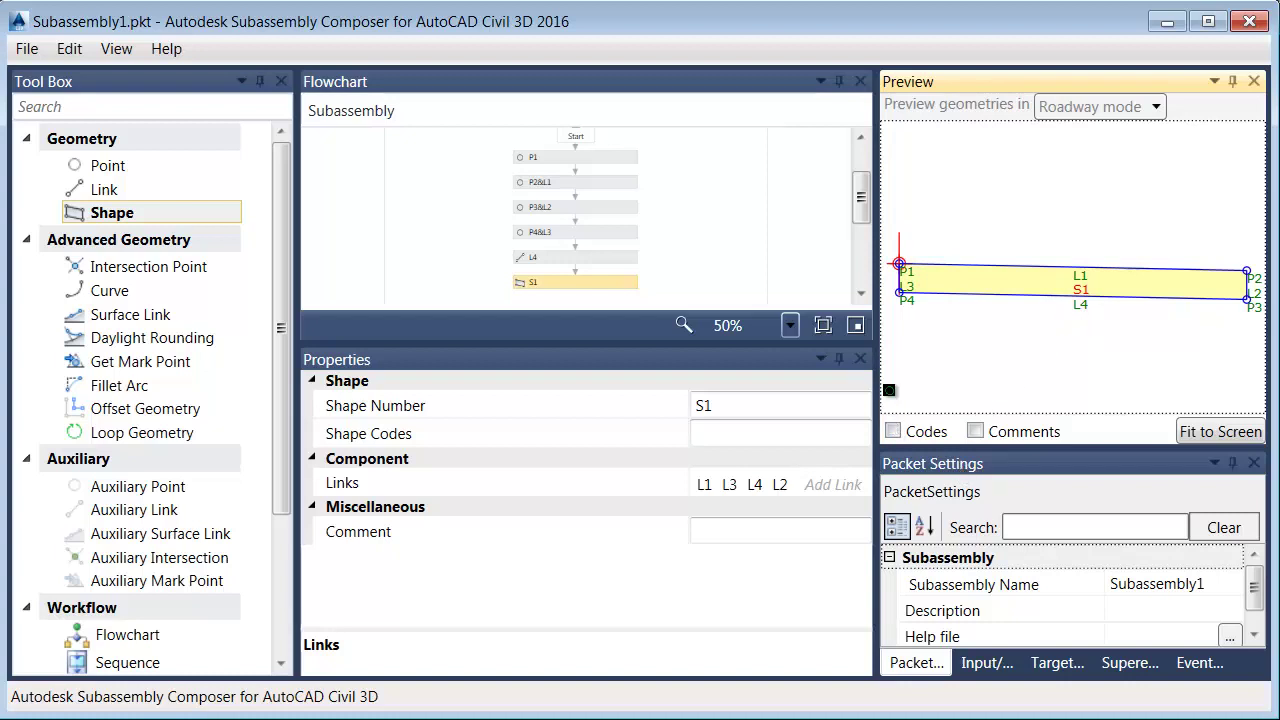
# Set the default value of the Side input parameter to Right and fit the geometry in the preview
pyautogui.moveTo(878, 390); pyautogui.dragTo(672, 396)
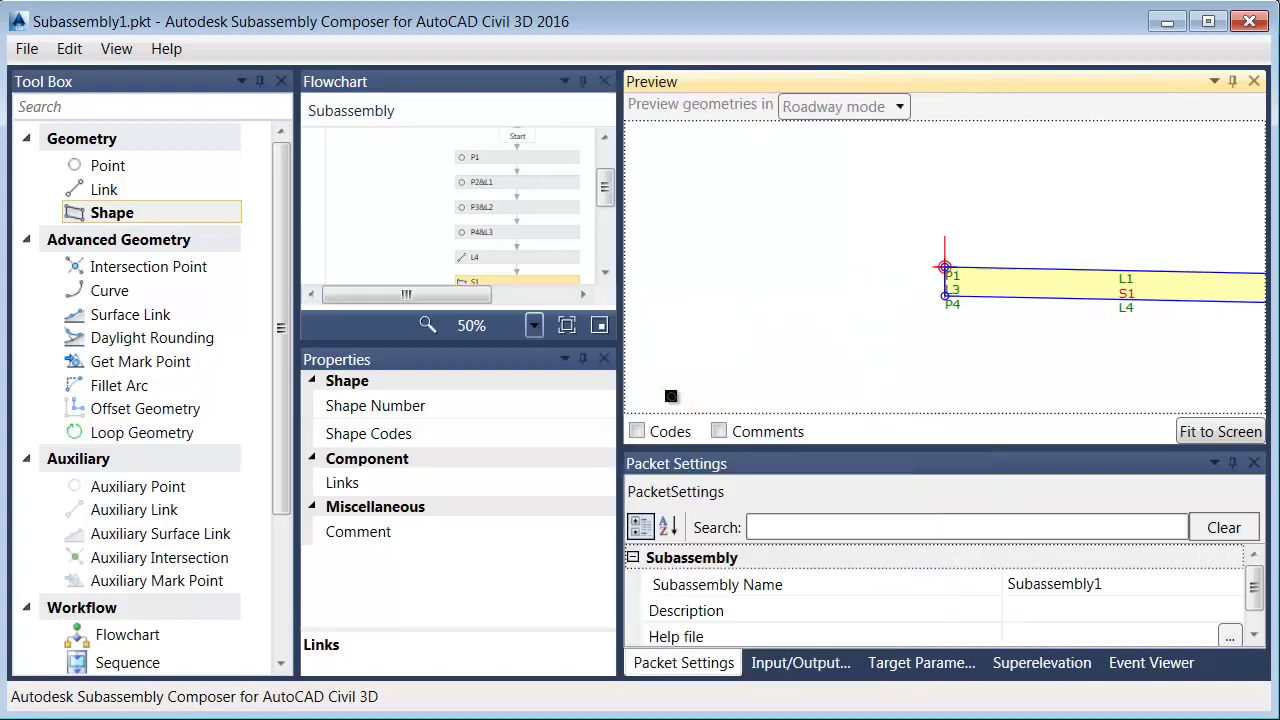
pyautogui.click(795, 663)
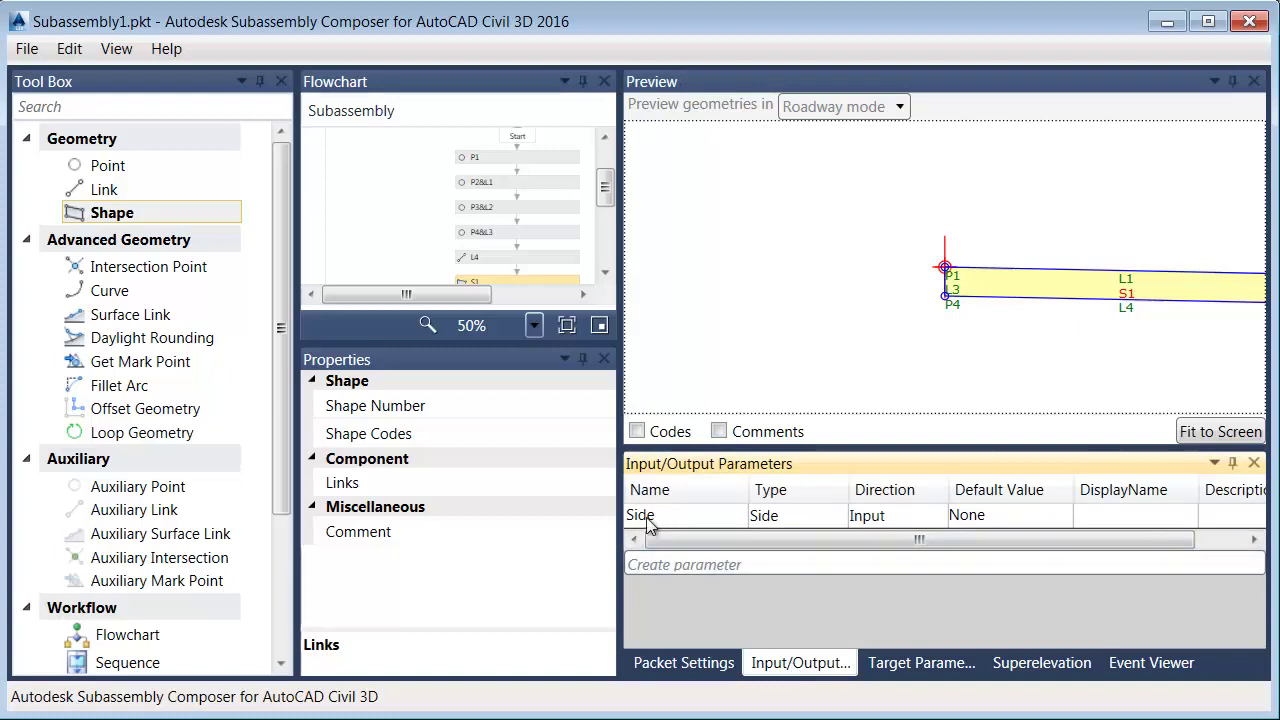
pyautogui.click(992, 513)
pyautogui.click(992, 513)
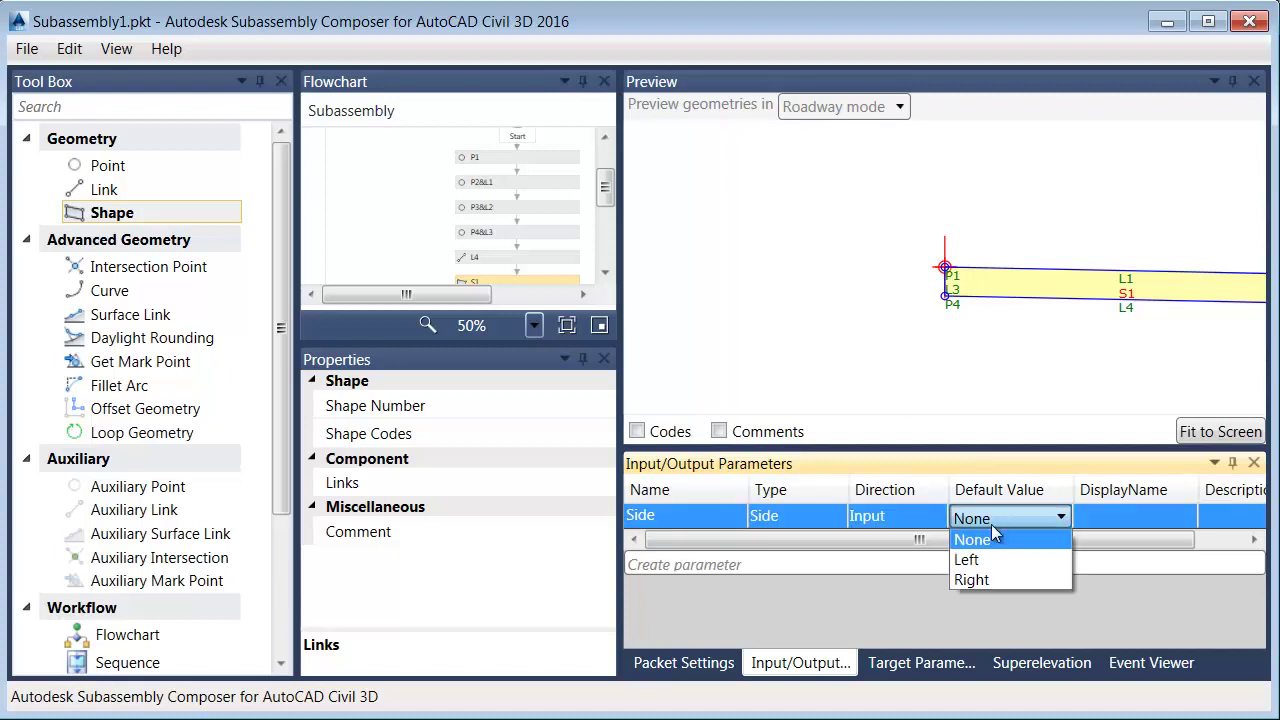
pyautogui.click(986, 578)
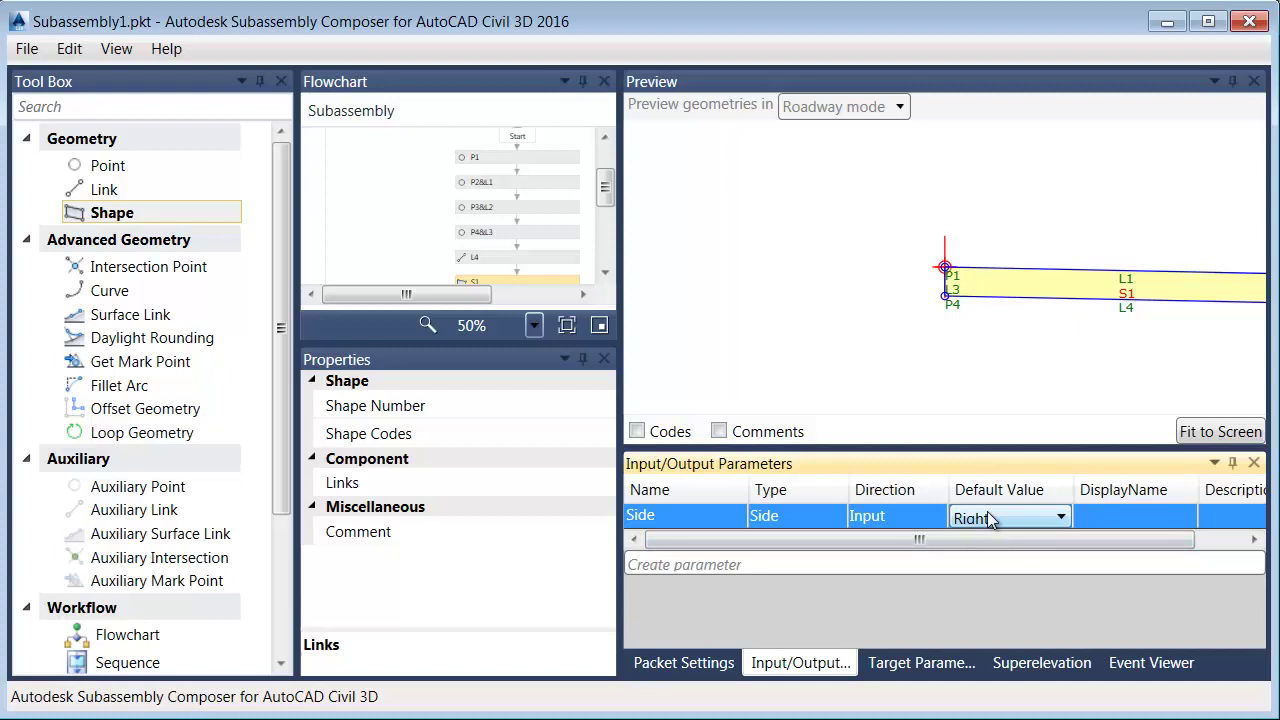
pyautogui.click(1200, 432)
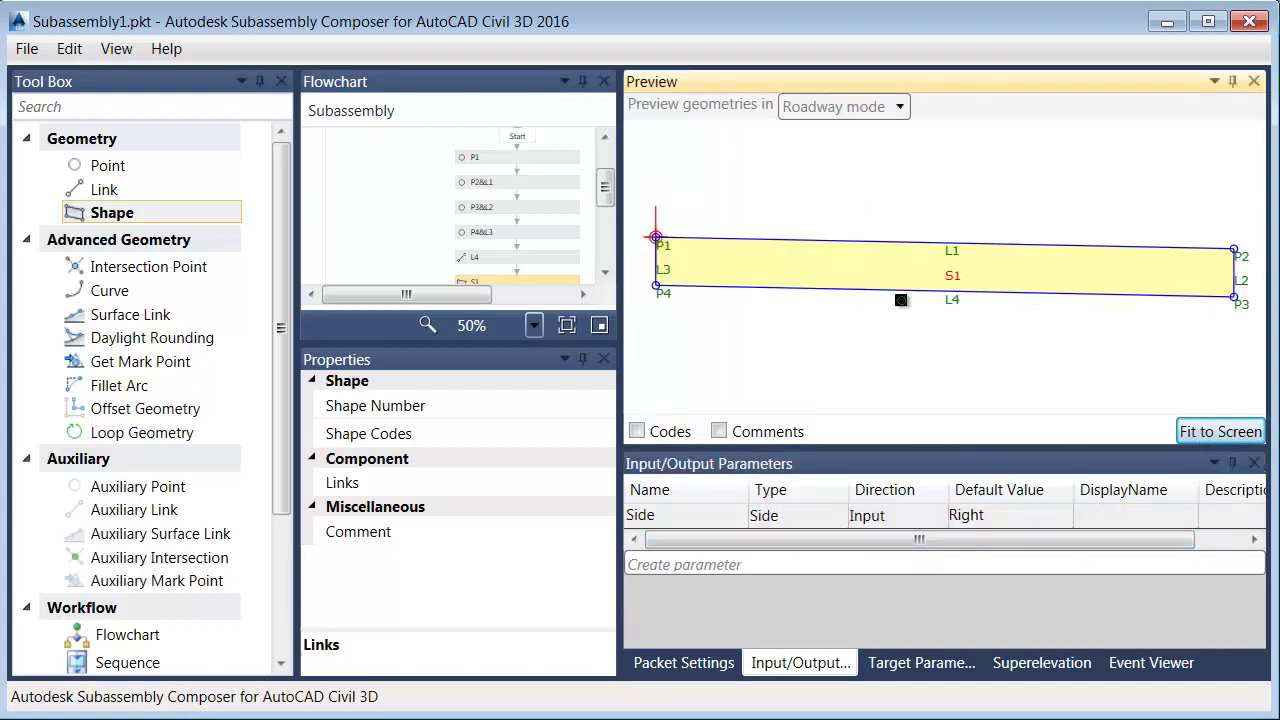
# Create a new input parameter below Side and keep its type as Double
pyautogui.click(681, 565)
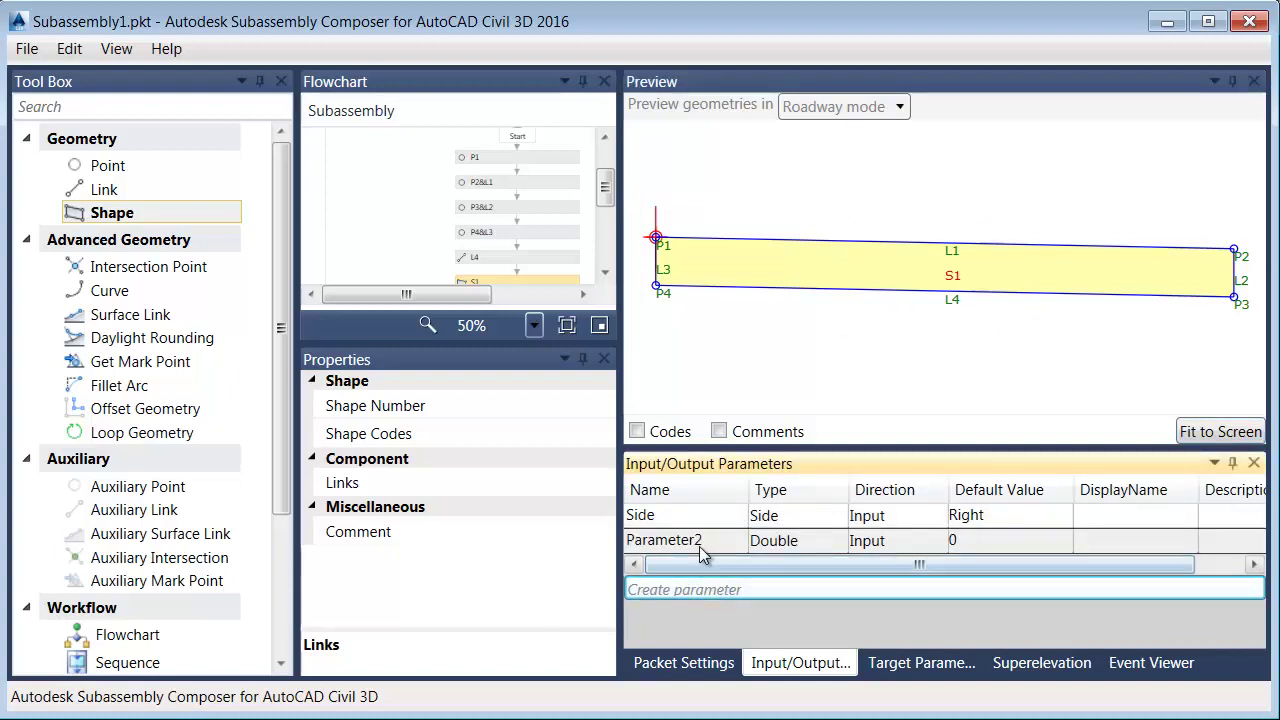
pyautogui.click(770, 545)
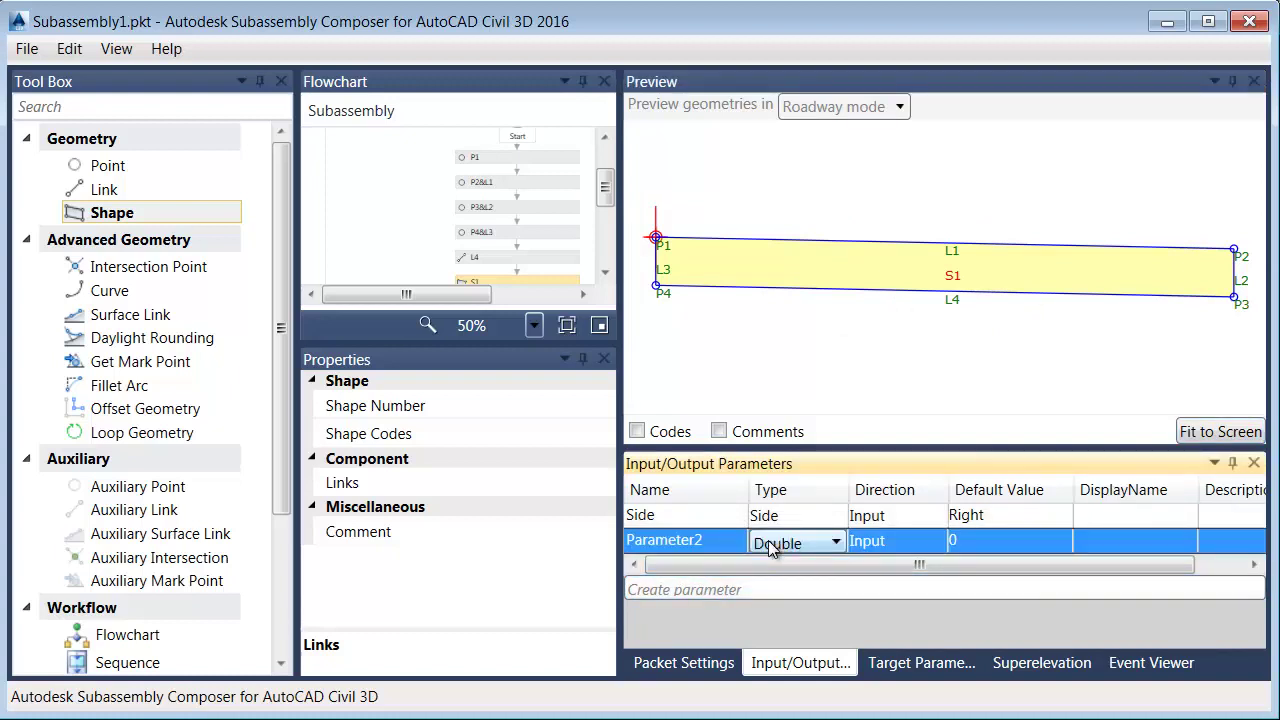
pyautogui.click(772, 547)
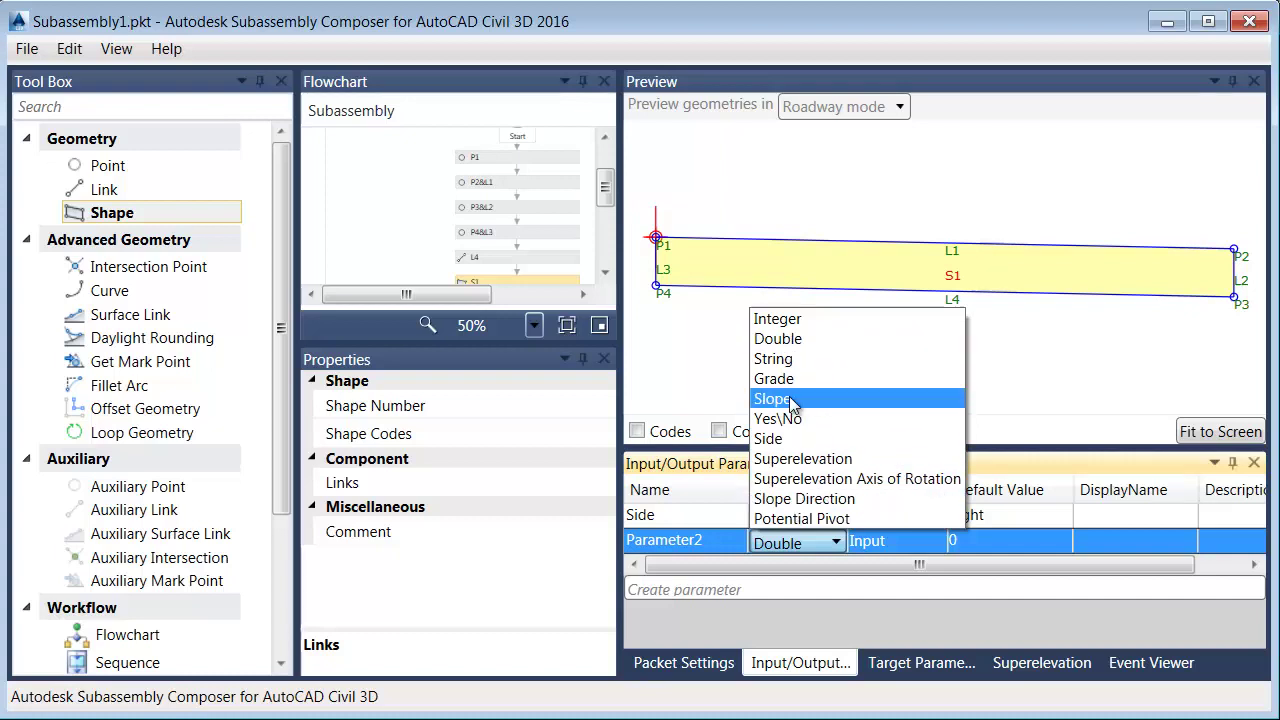
pyautogui.click(787, 340)
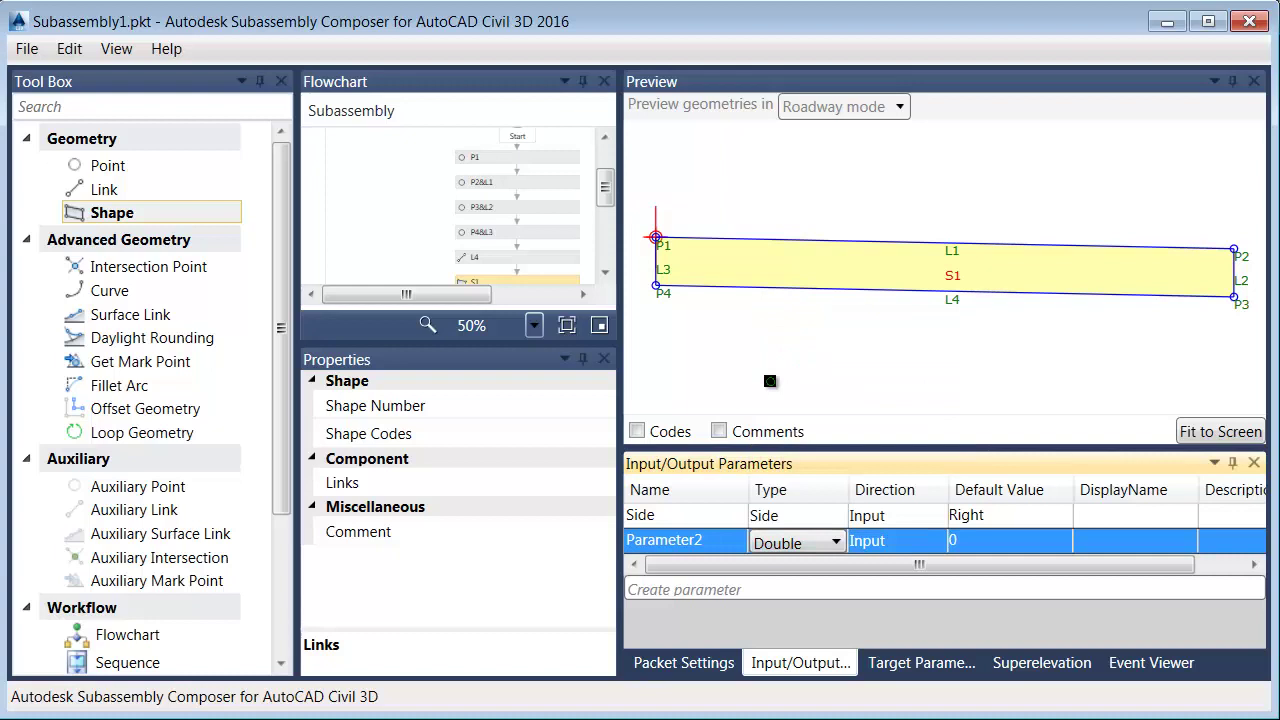
# Try to name the new Double parameter "LaneWidth 1"
pyautogui.click(700, 540)
pyautogui.moveTo(710, 541); pyautogui.dragTo(632, 543)
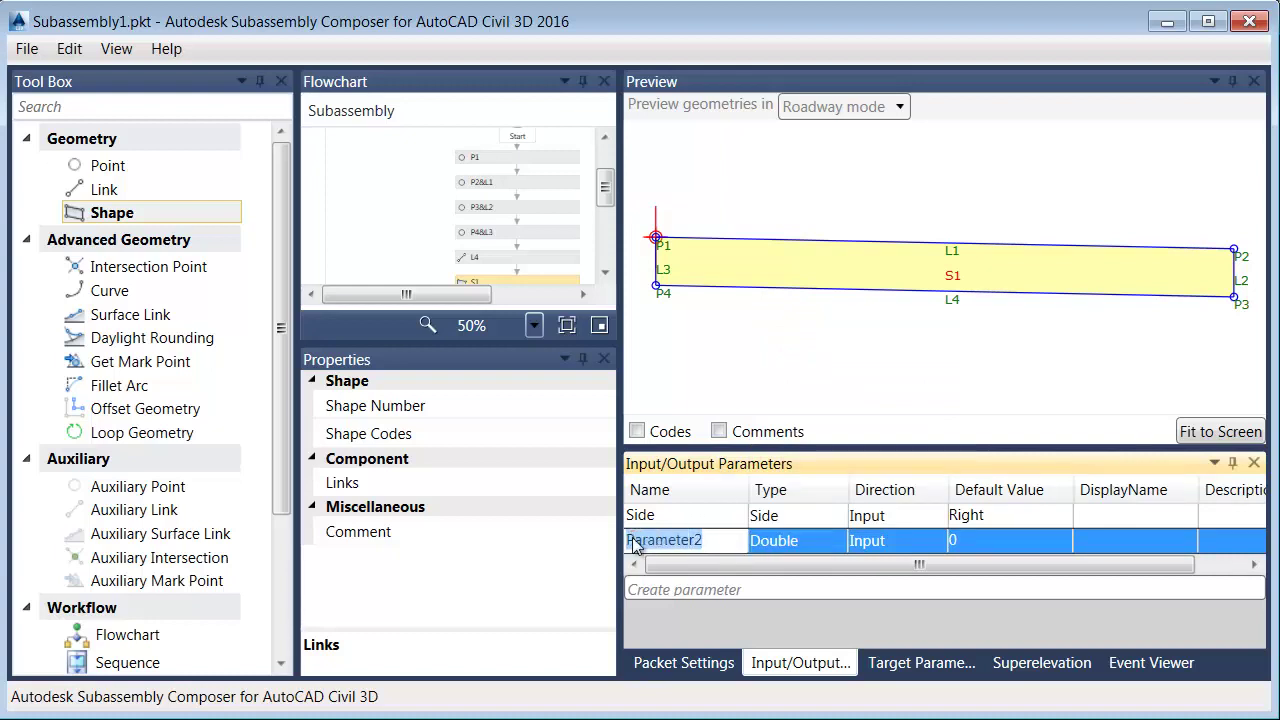
pyautogui.write('LaneWid')
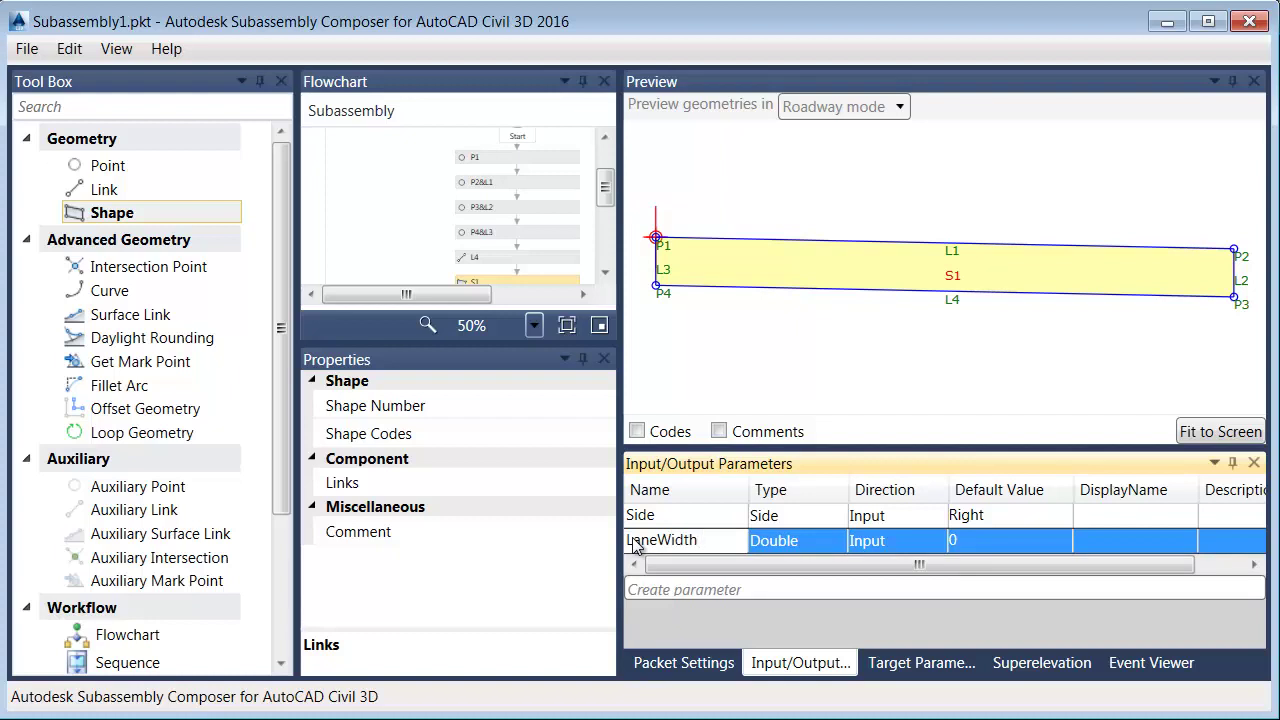
pyautogui.write('th 1')
pyautogui.press('Return')
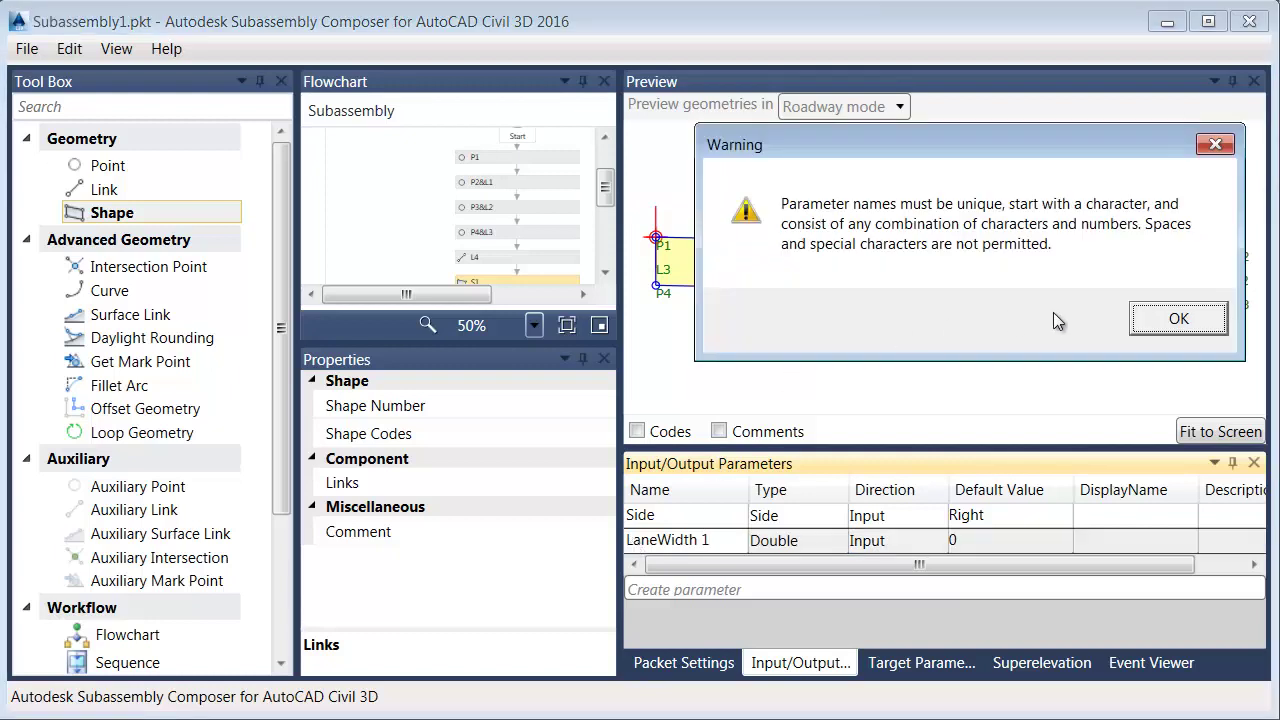
pyautogui.click(1172, 318)
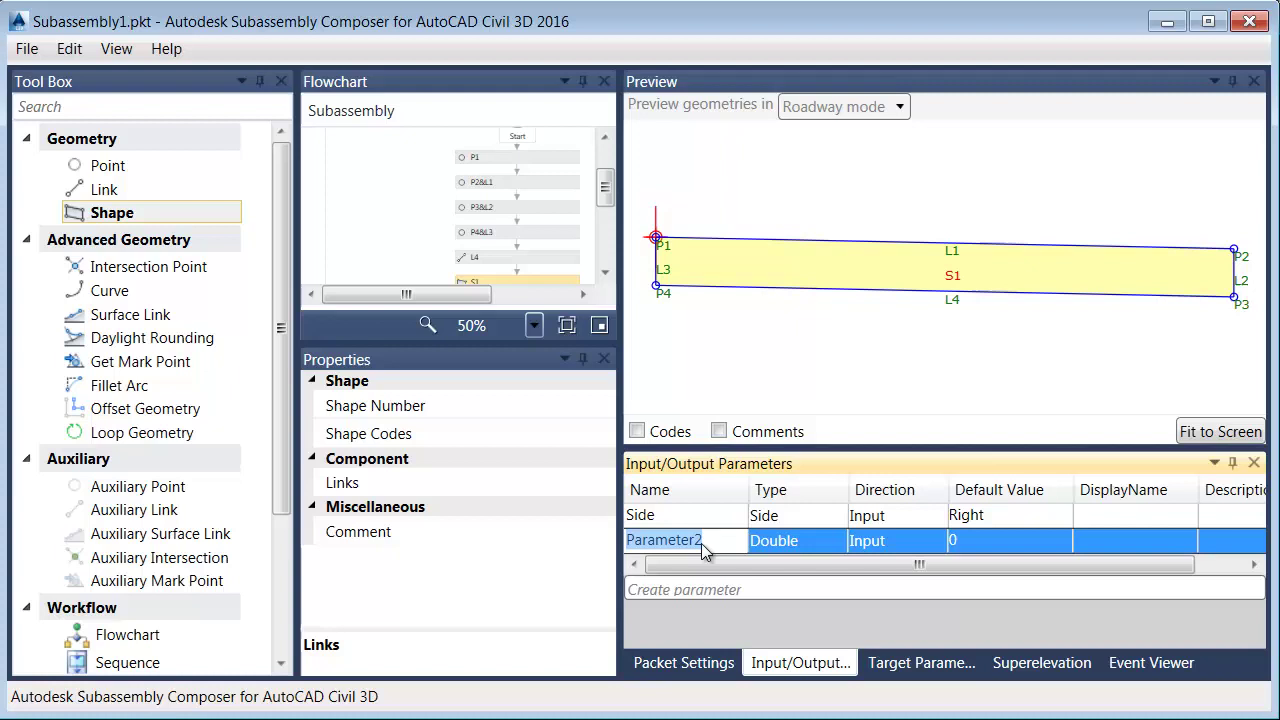
# Name the new Double parameter LaneWidth and give it a default value of 5 and the display name Lane Width
pyautogui.write('LaneWidth')
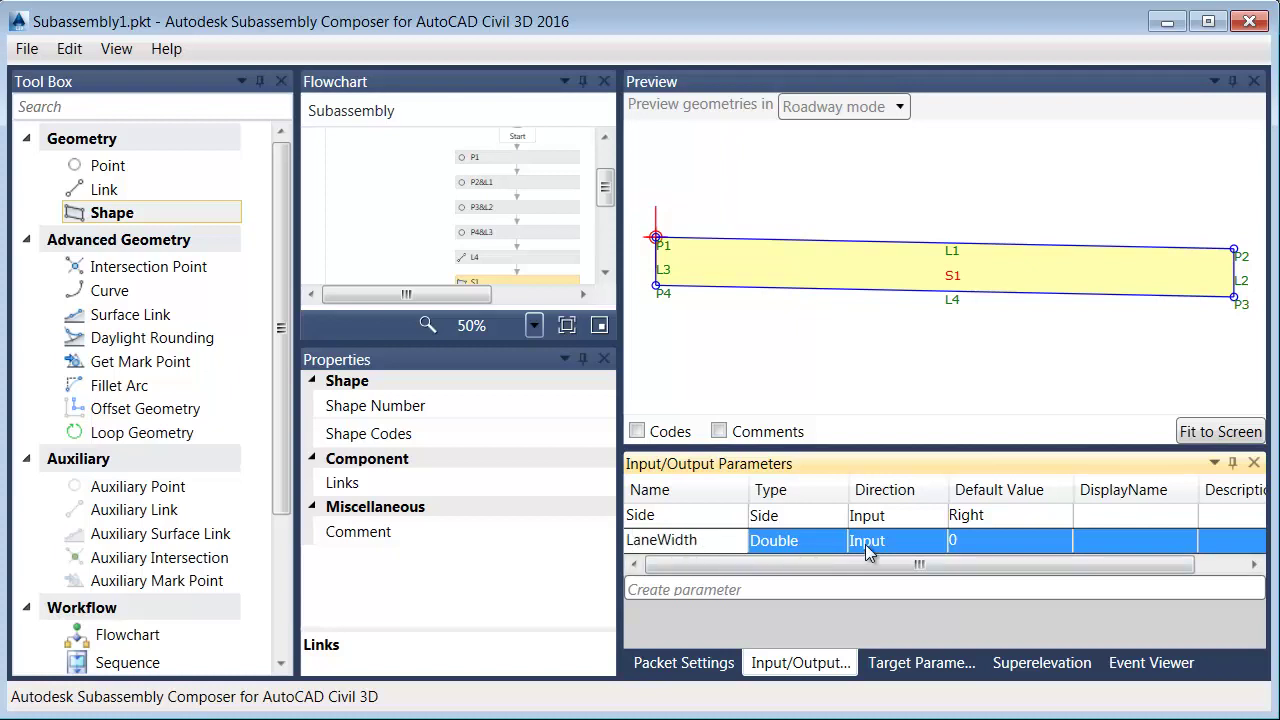
pyautogui.press('Return')
pyautogui.doubleClick(956, 540)
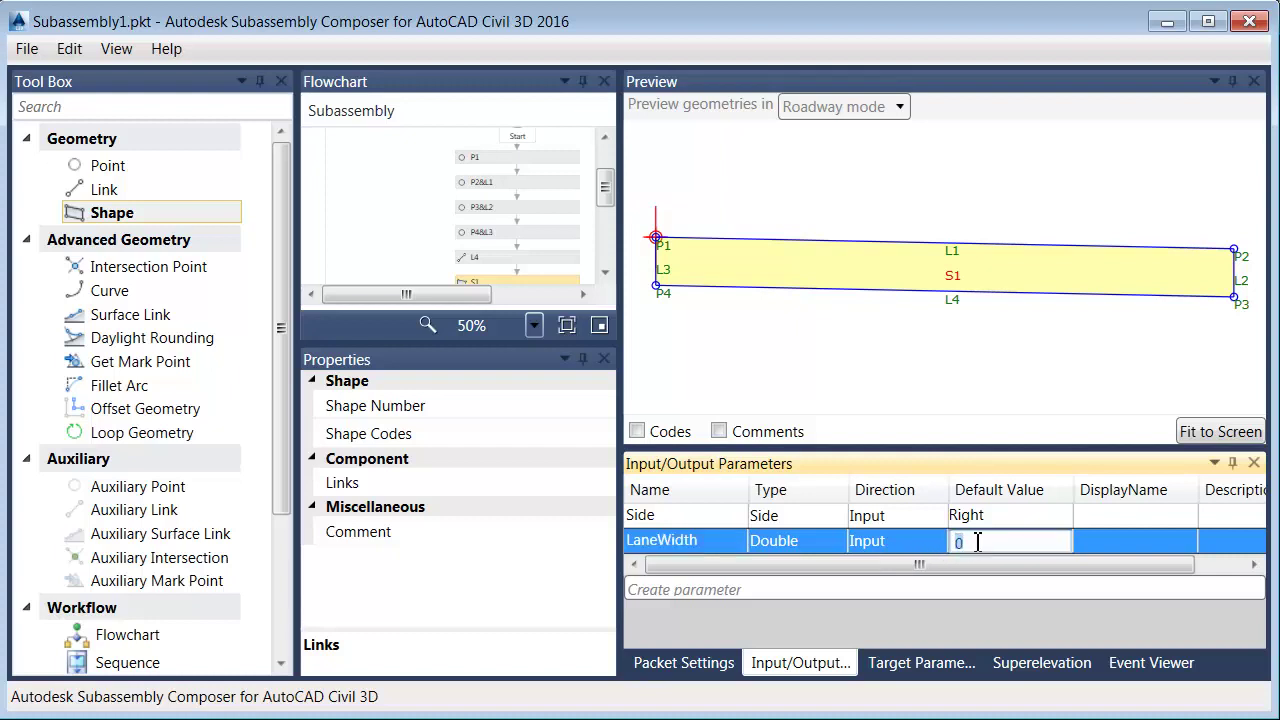
pyautogui.write('5')
pyautogui.click(1093, 537)
pyautogui.click(1095, 537)
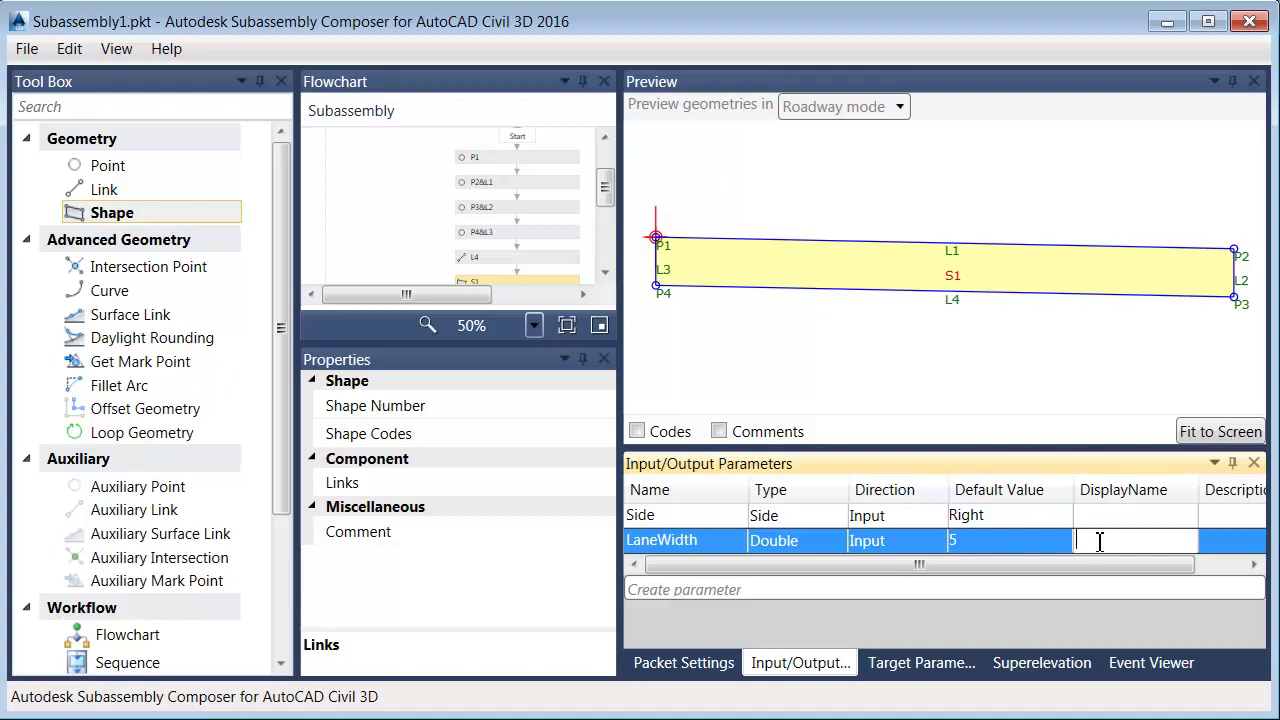
pyautogui.write('Lane Width')
# Set the Delta X of point P2 to the LaneWidth parameter
pyautogui.moveTo(622, 342); pyautogui.dragTo(852, 342)
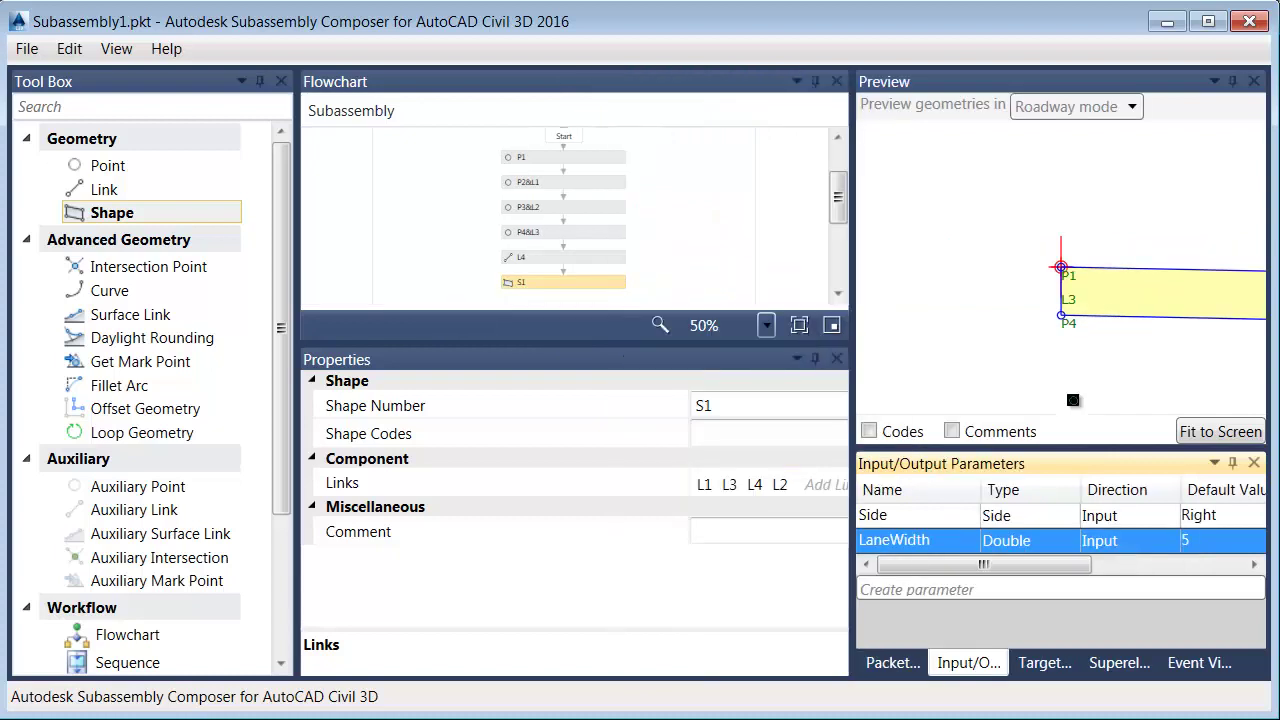
pyautogui.click(1195, 434)
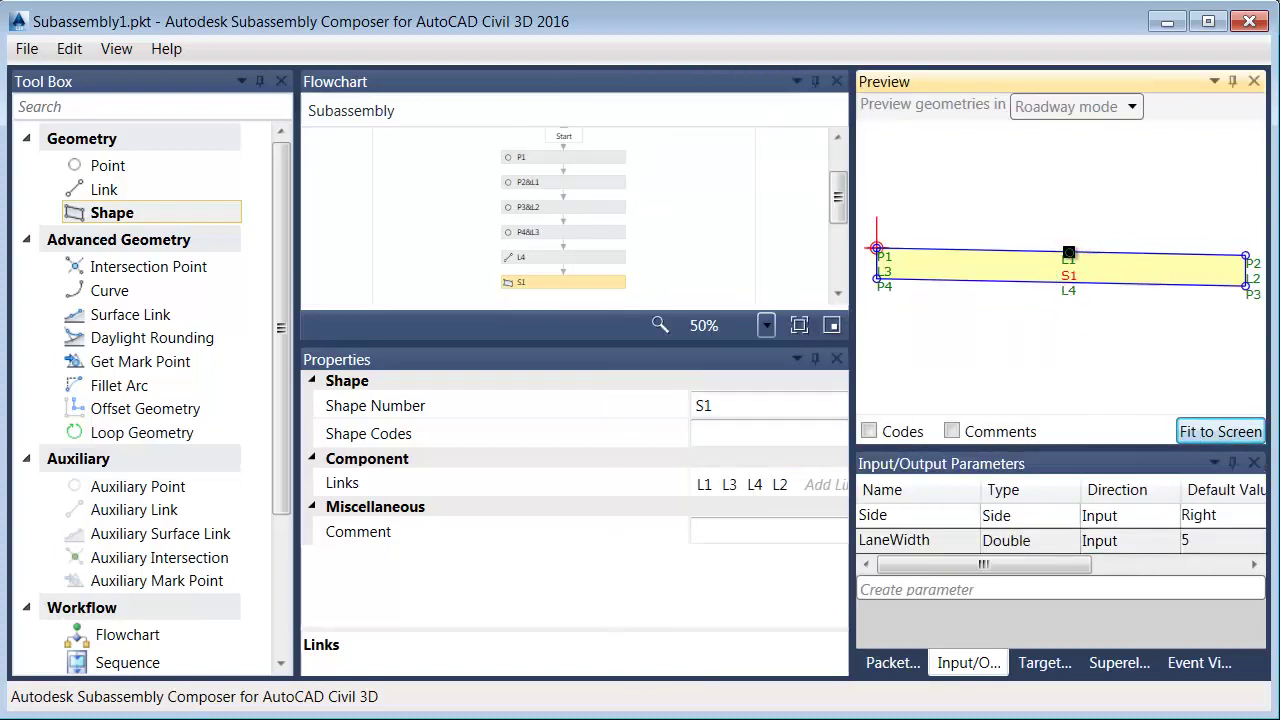
pyautogui.click(1068, 252)
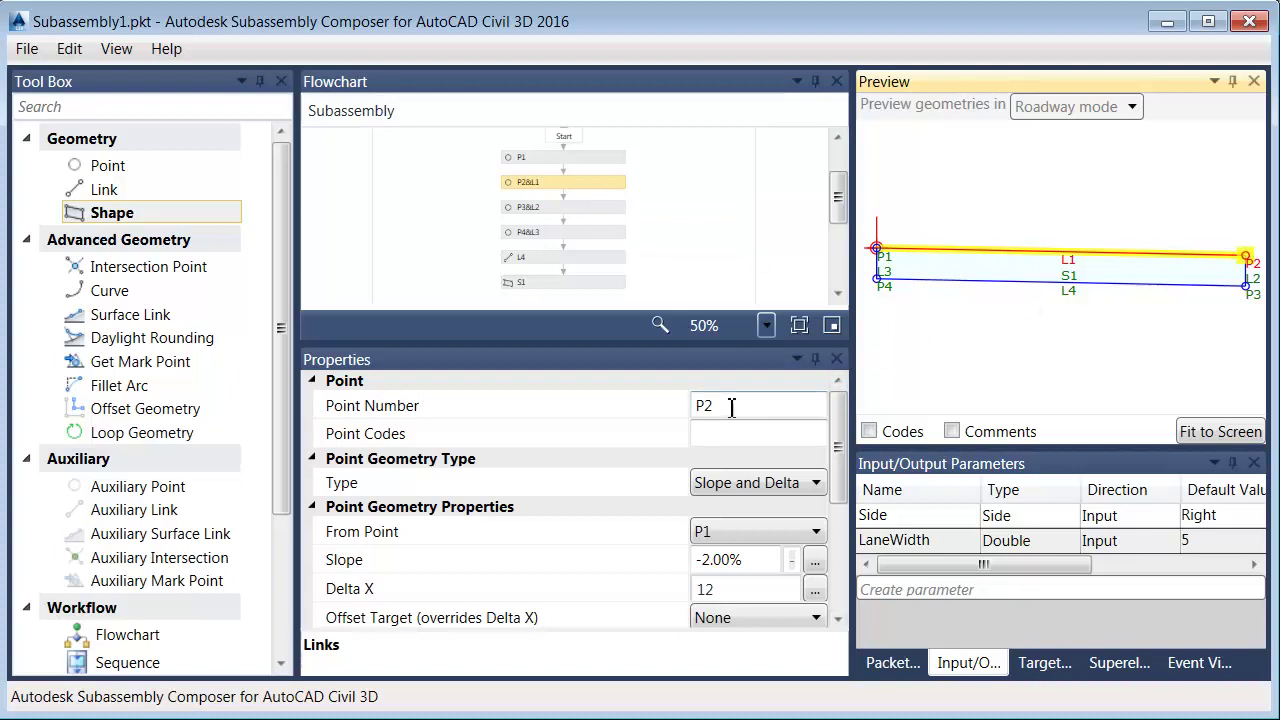
pyautogui.moveTo(843, 422); pyautogui.dragTo(843, 463)
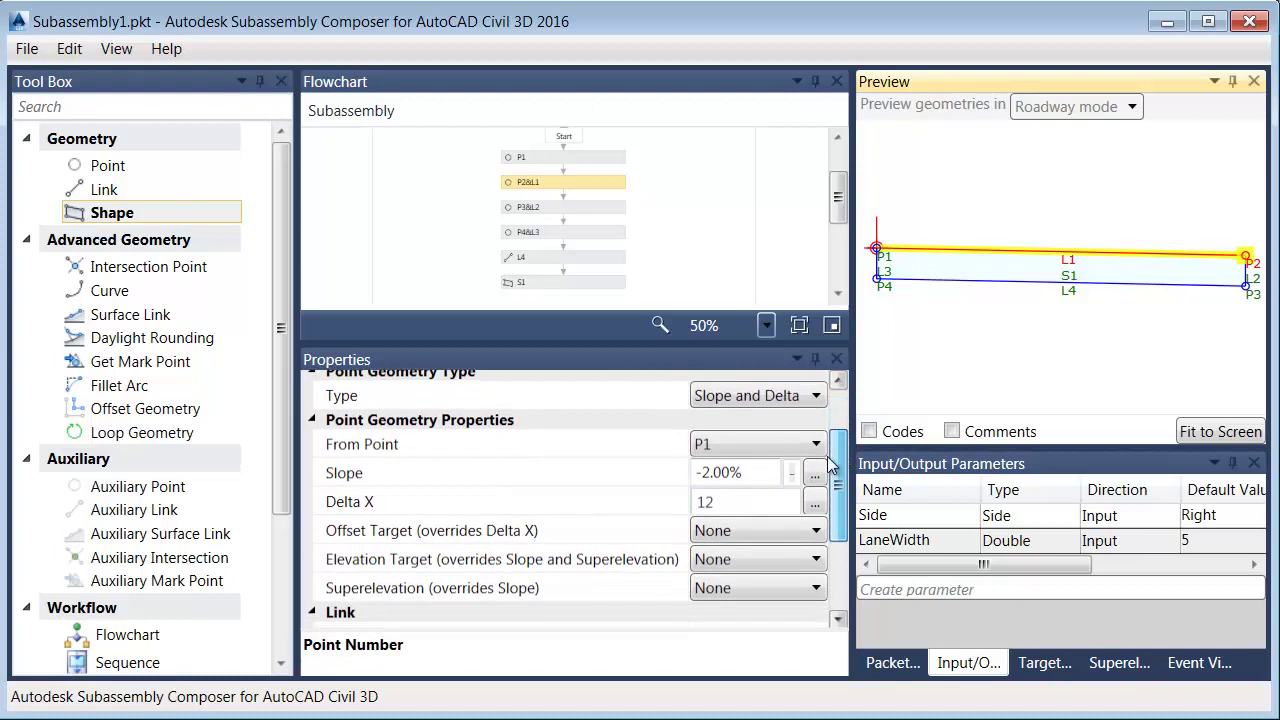
pyautogui.click(707, 502)
pyautogui.moveTo(726, 502); pyautogui.dragTo(701, 502)
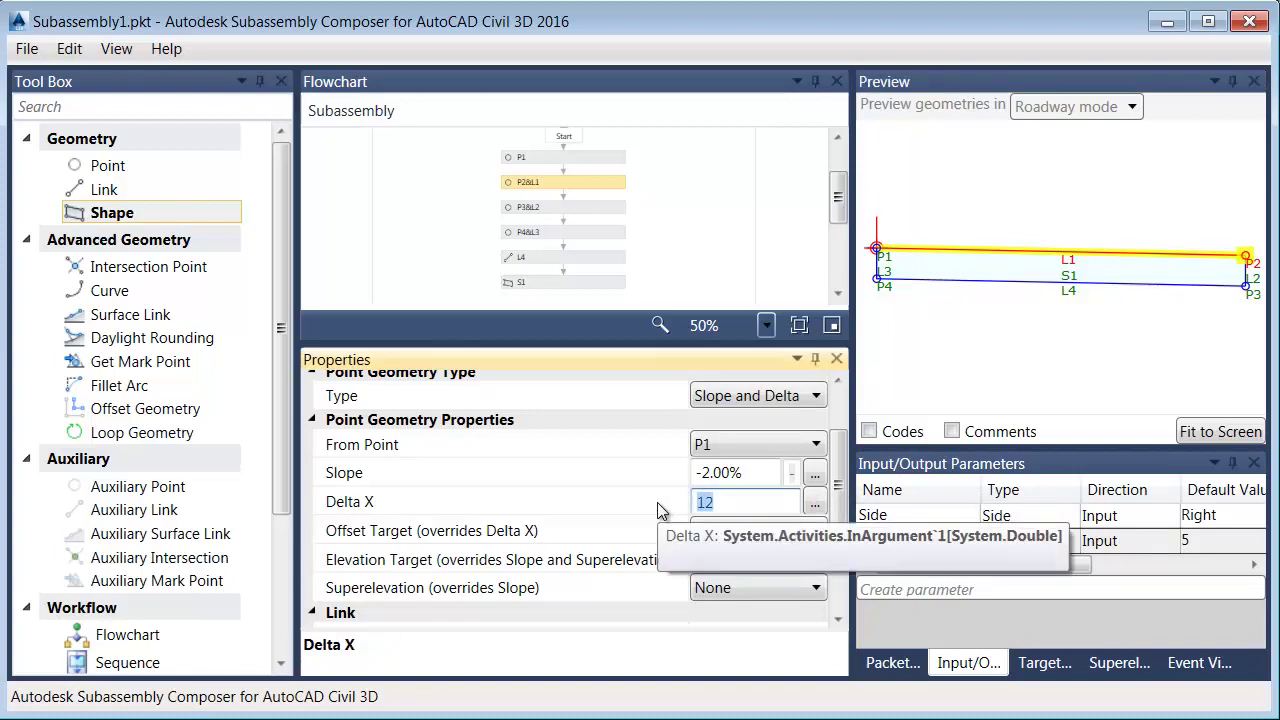
pyautogui.write('LaneWi')
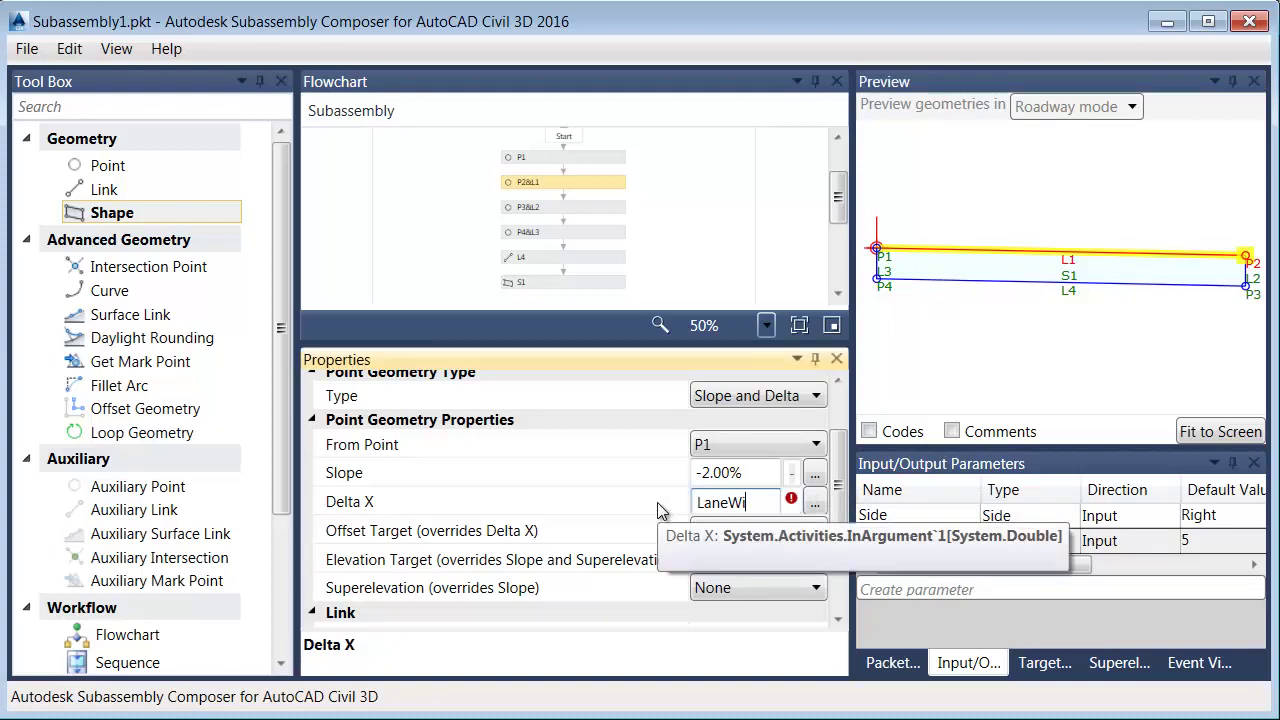
pyautogui.write('dth')
pyautogui.press('Return')
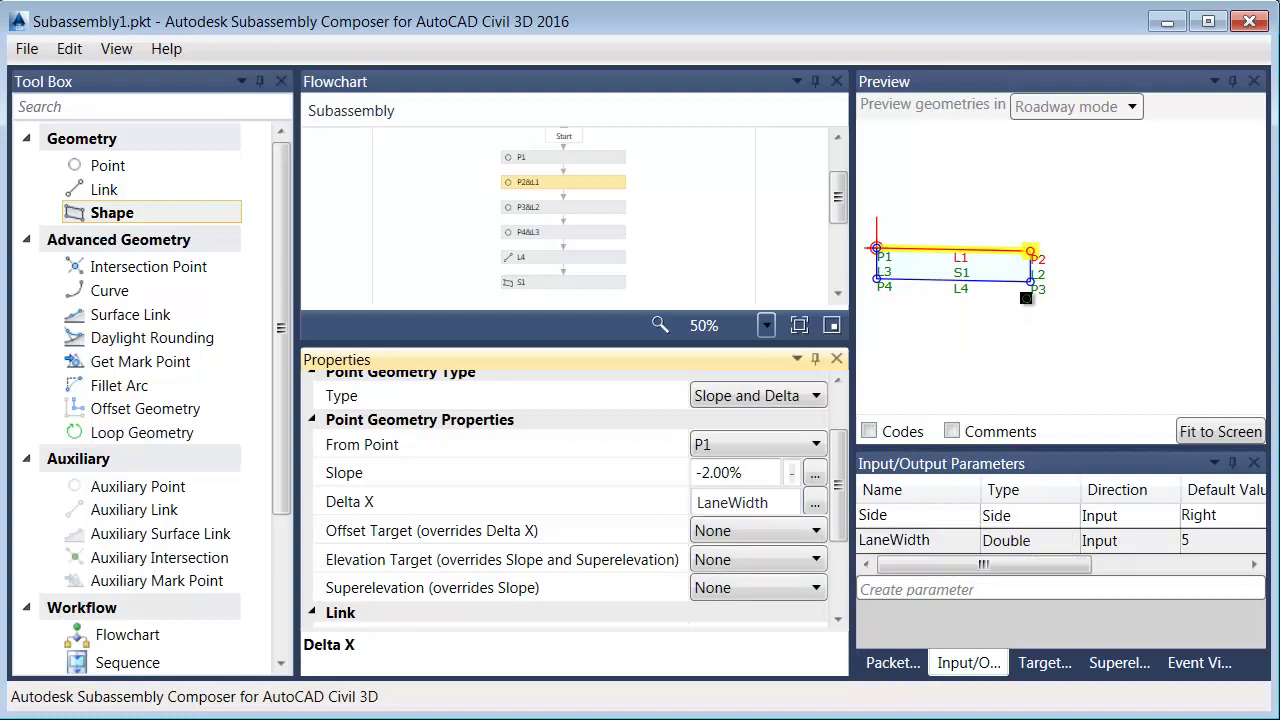
# Test the LaneWidth parameter with a default value of 10, and set it to 12
pyautogui.doubleClick(1190, 541)
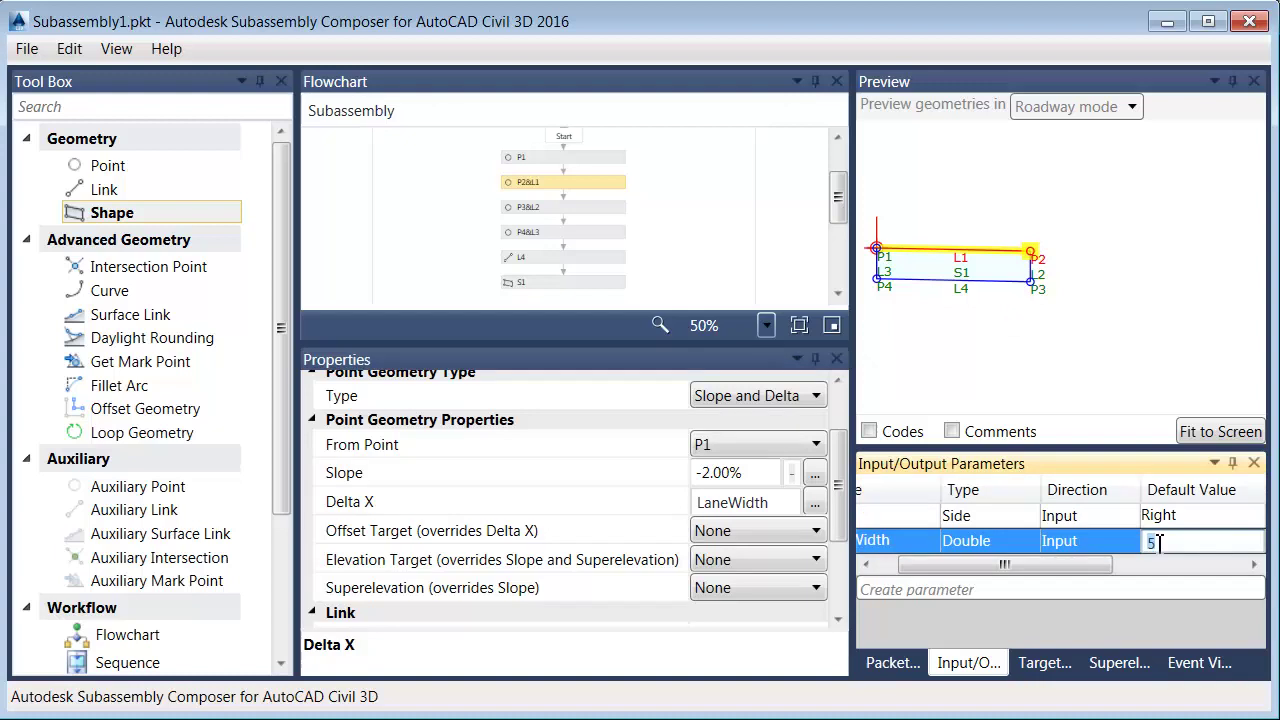
pyautogui.write('10')
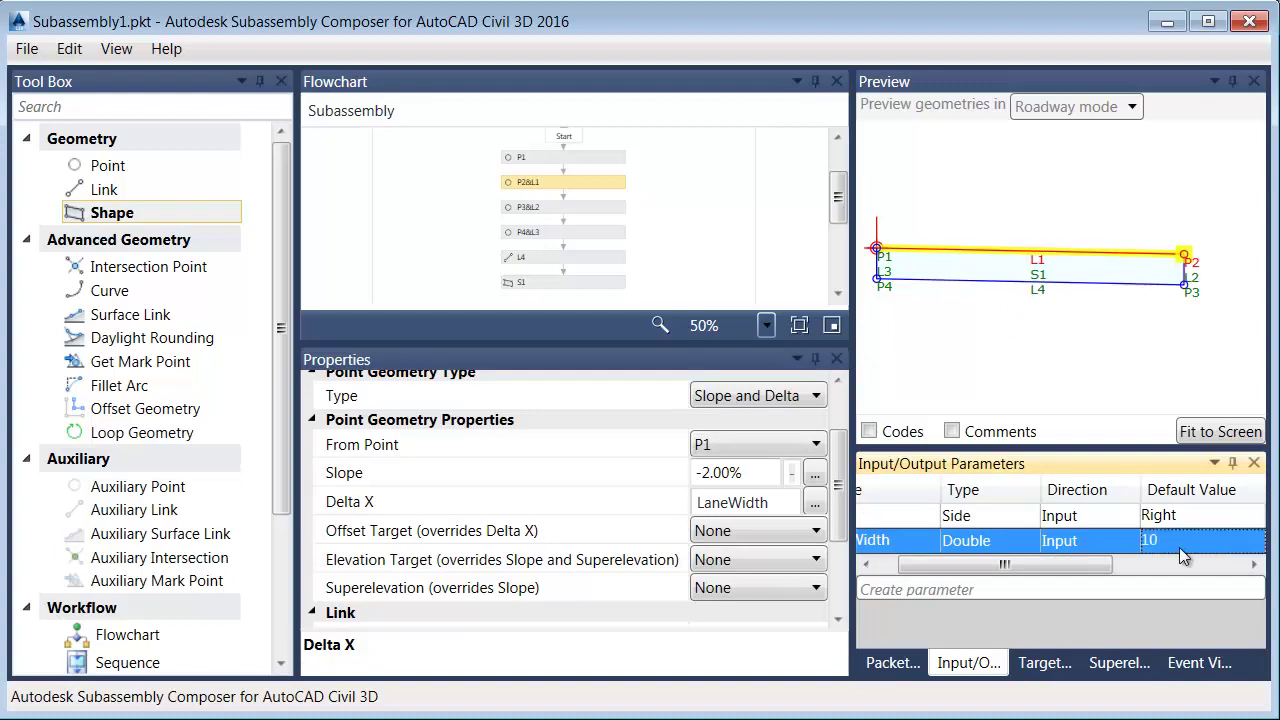
pyautogui.doubleClick(1168, 541)
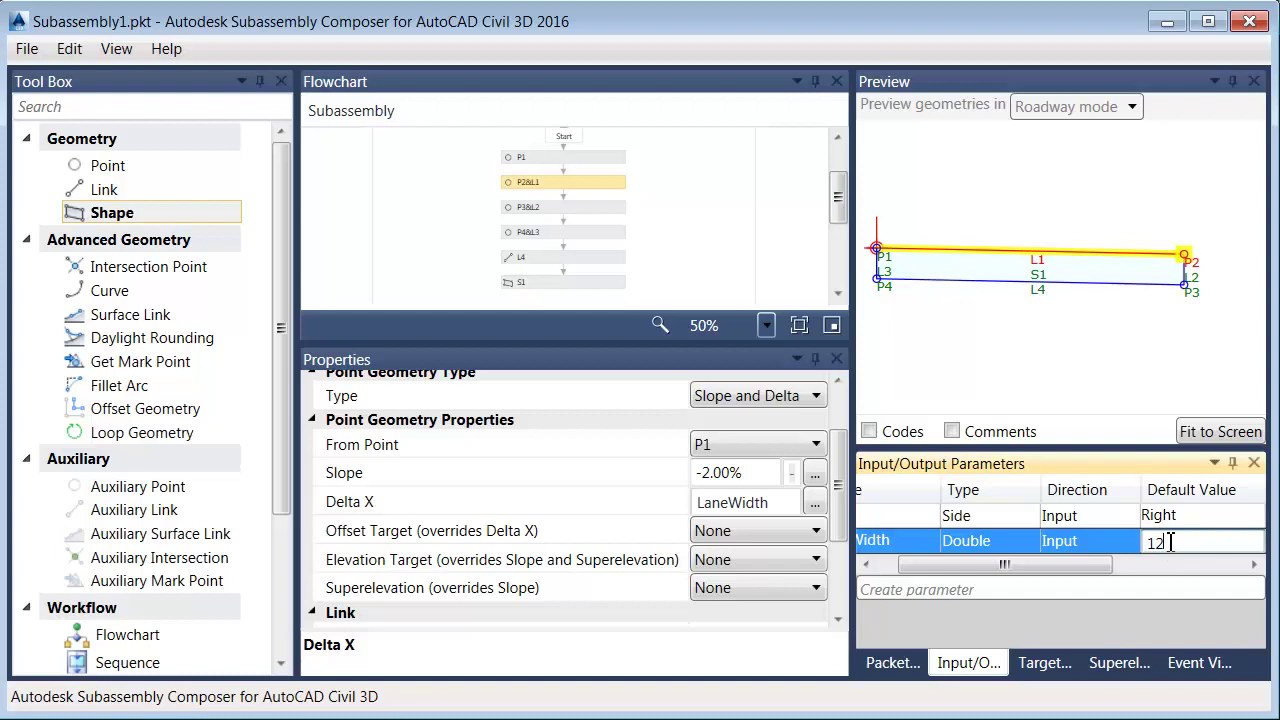
pyautogui.write('12')
pyautogui.press('Return')
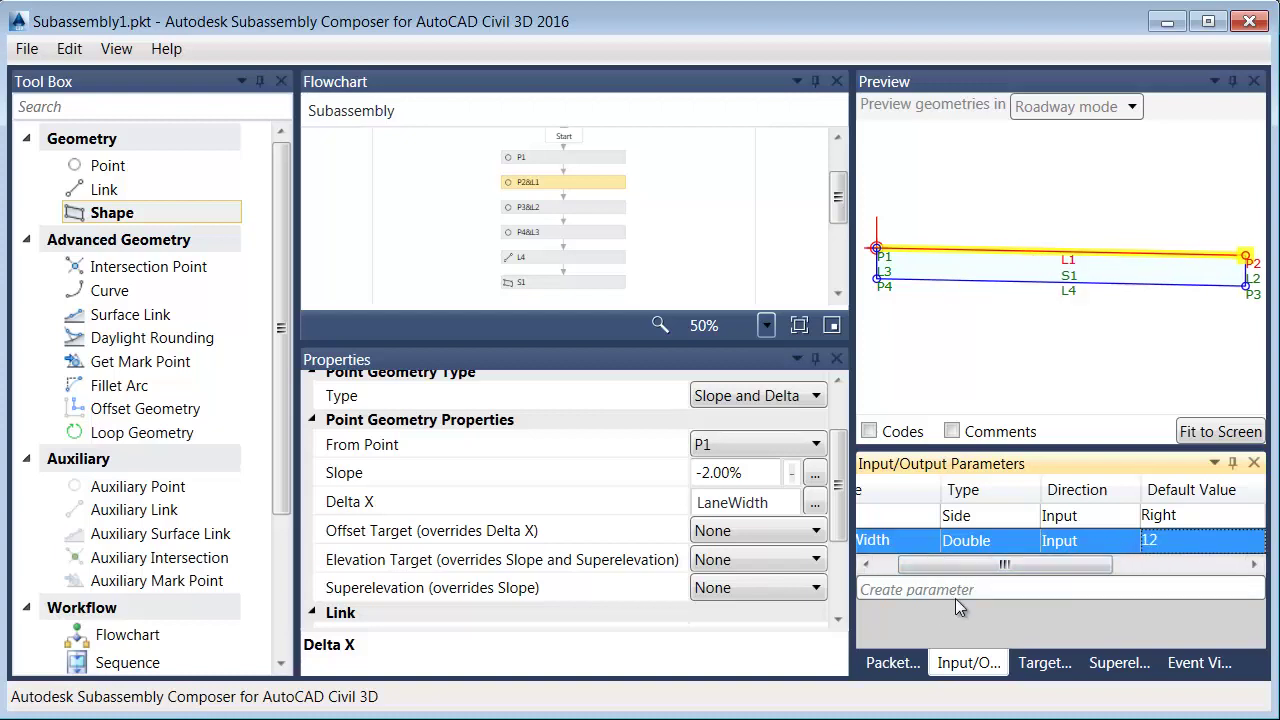
# Create another Double input parameter named Thickness with a default value of 2
pyautogui.moveTo(958, 568); pyautogui.dragTo(931, 568)
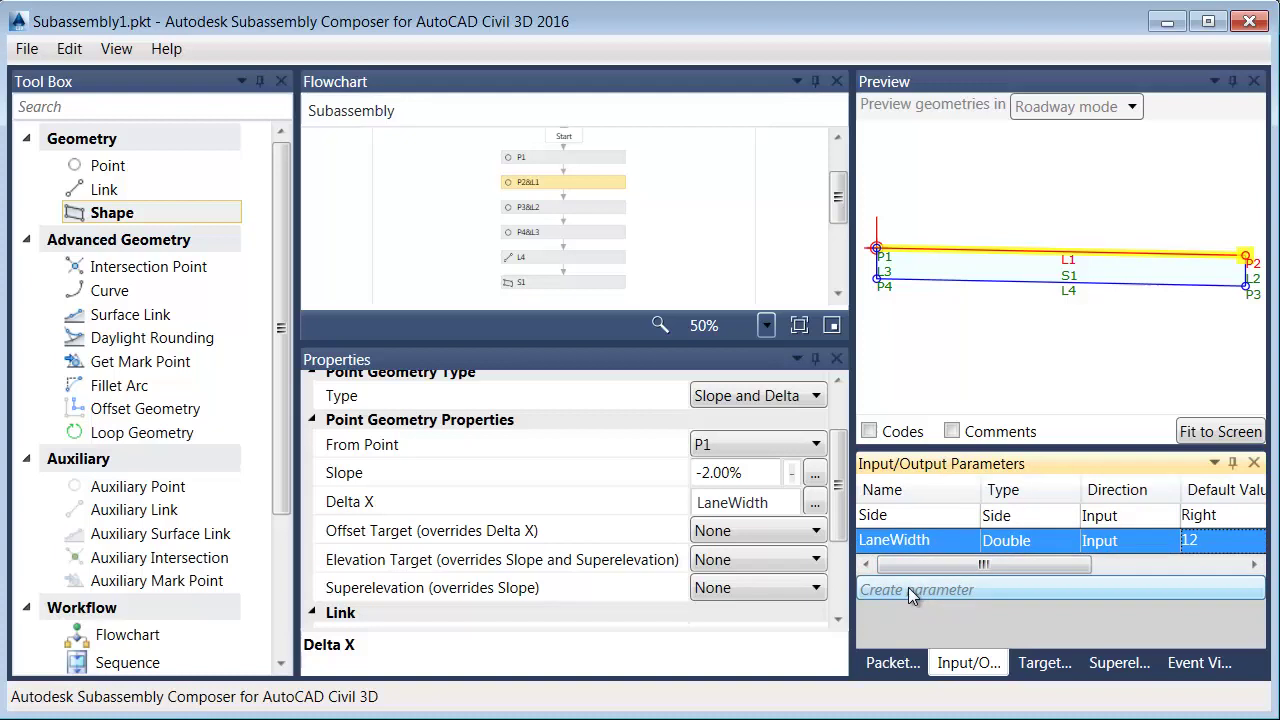
pyautogui.click(910, 589)
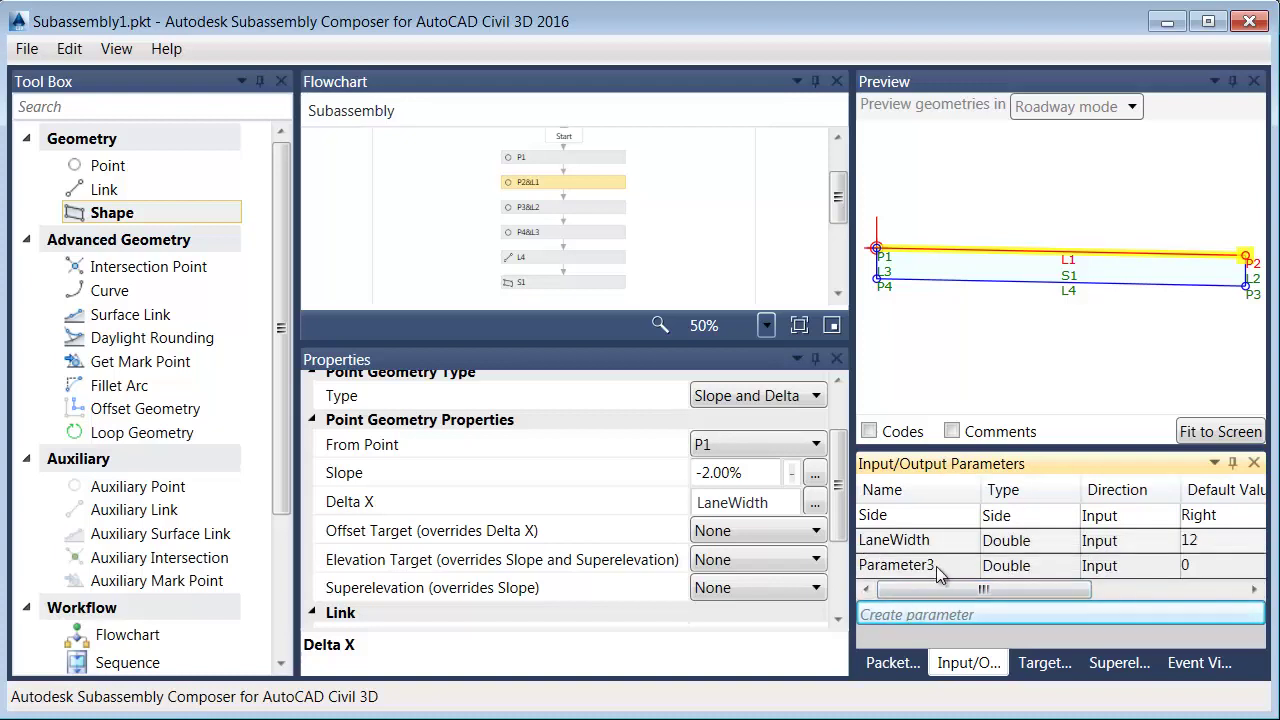
pyautogui.doubleClick(889, 566)
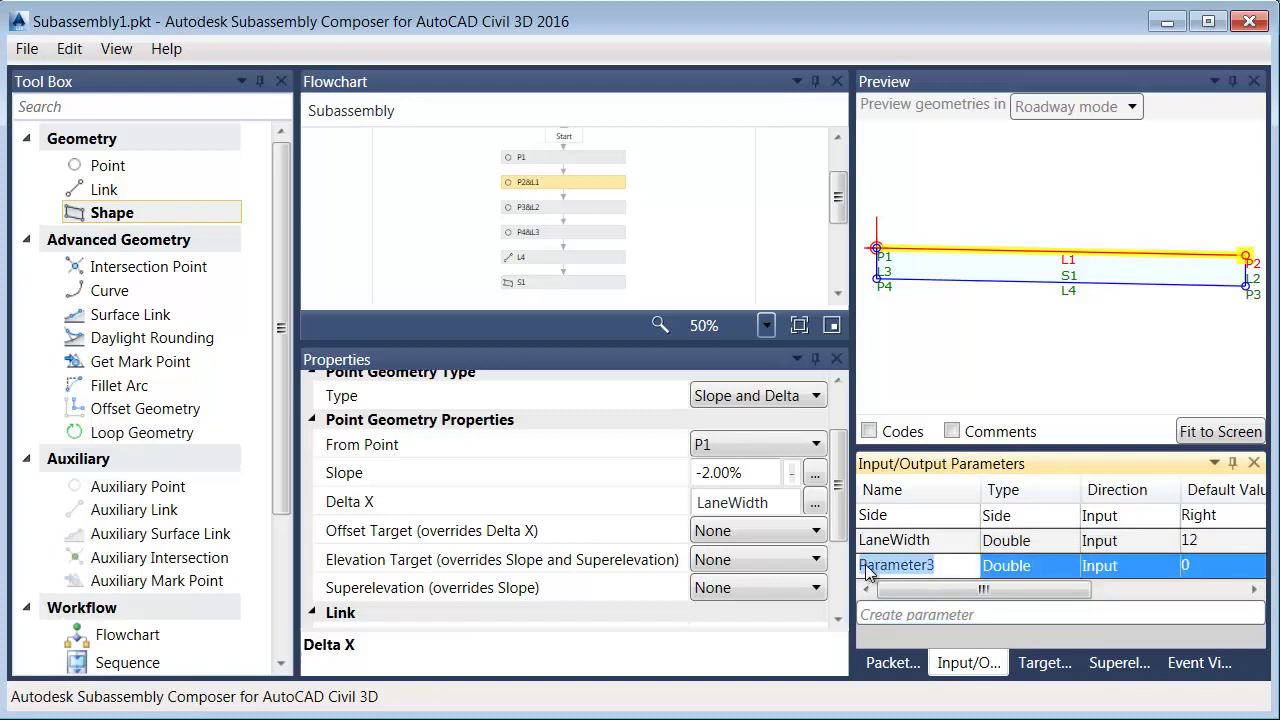
pyautogui.write('Thickness')
pyautogui.click(1195, 567)
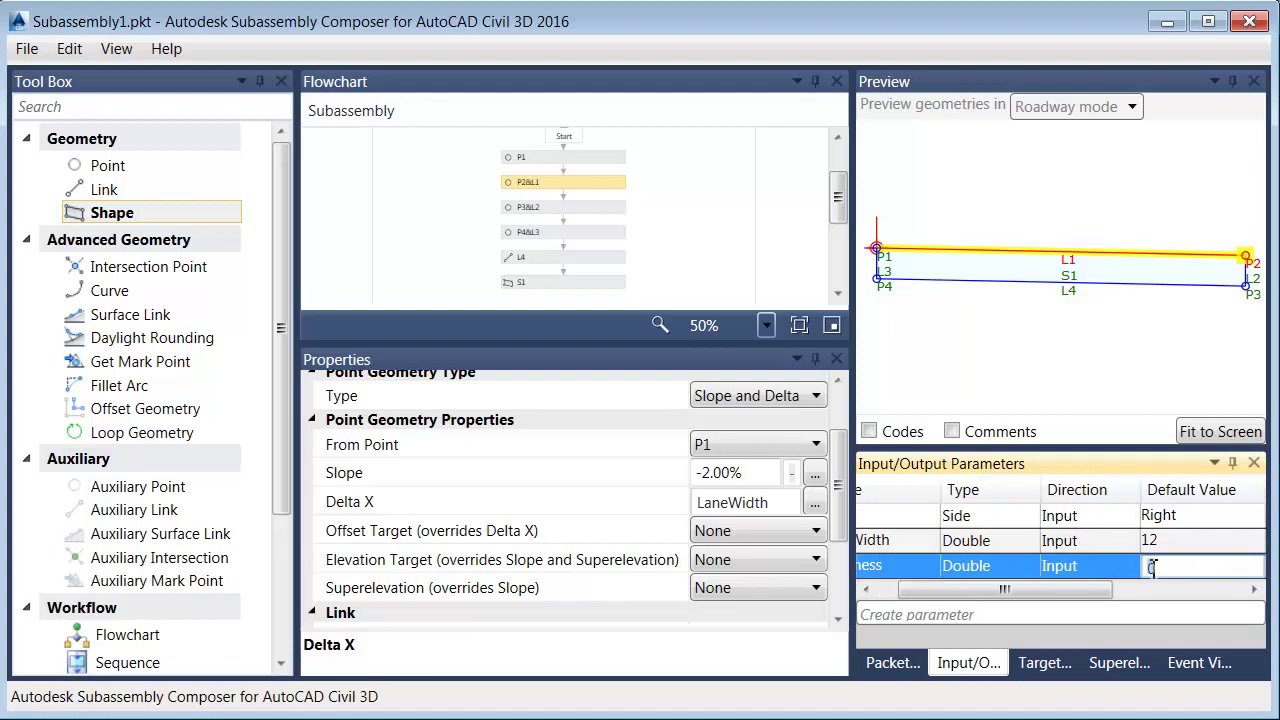
pyautogui.doubleClick(1152, 566)
pyautogui.write('2')
pyautogui.press('Return')
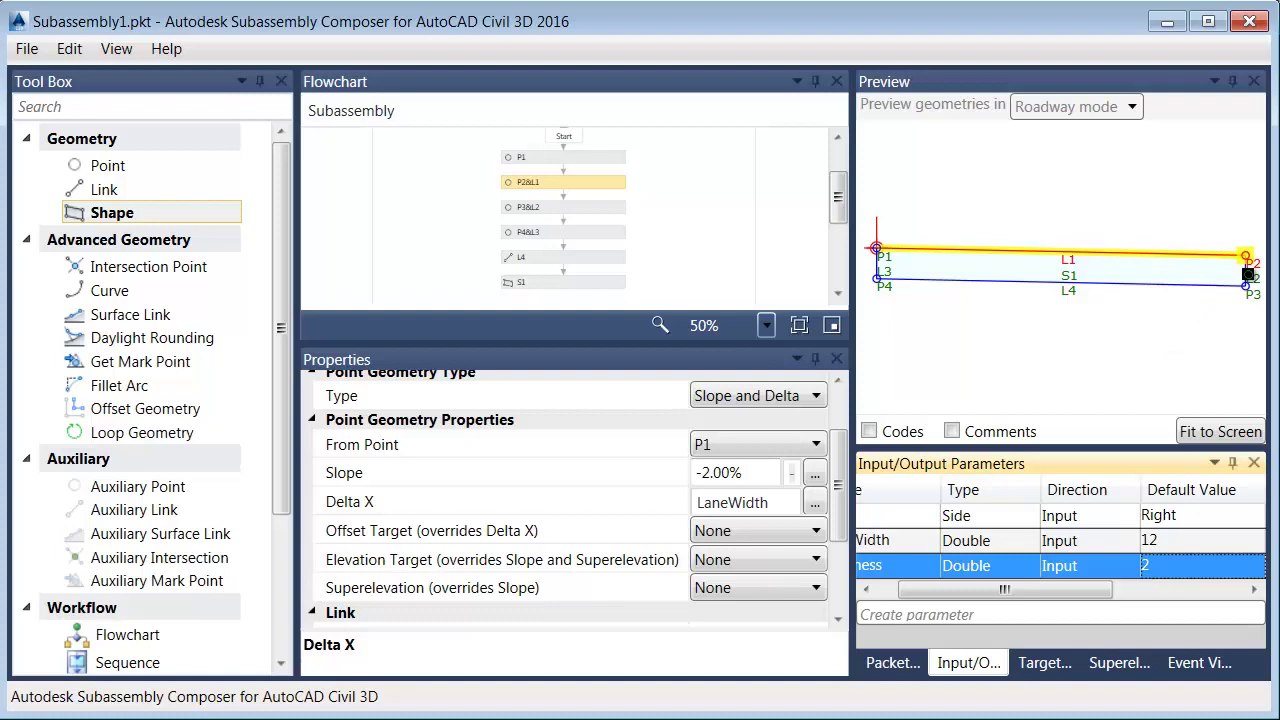
# Set the Delta Y of point P3 to -Thickness
pyautogui.click(1248, 272)
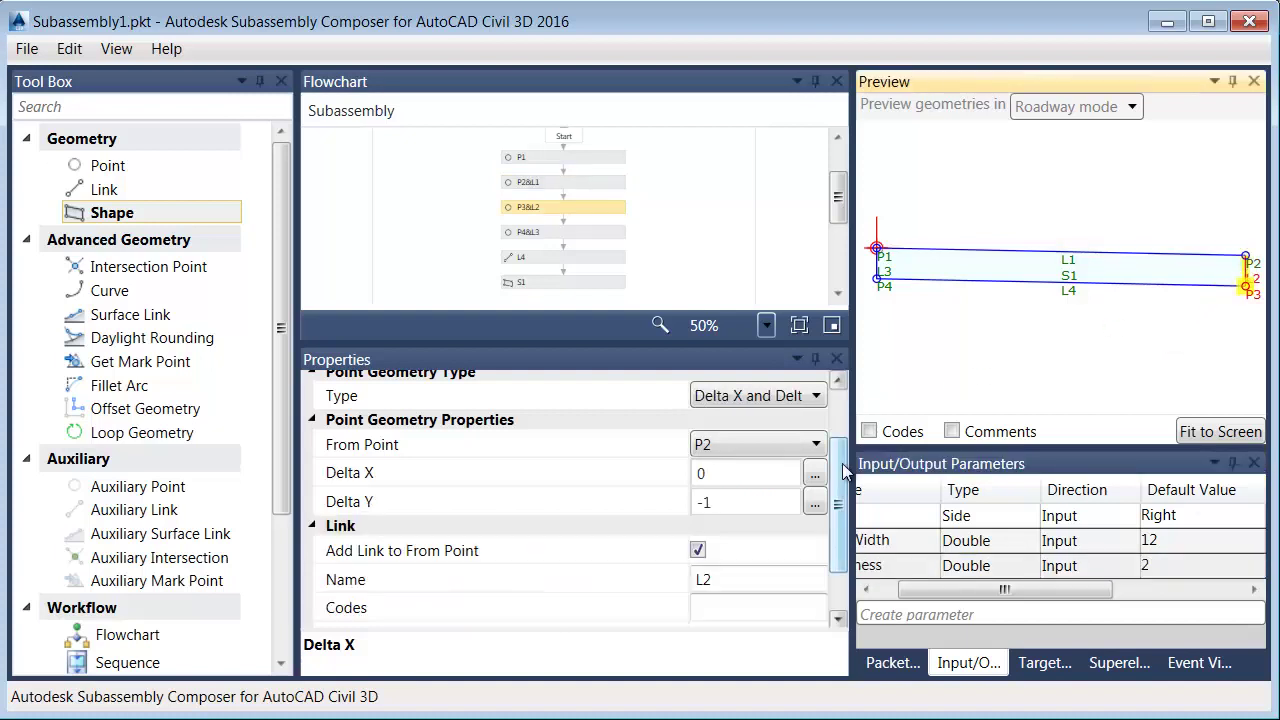
pyautogui.scroll(1, 842, 463)
pyautogui.scroll(3, 842, 462)
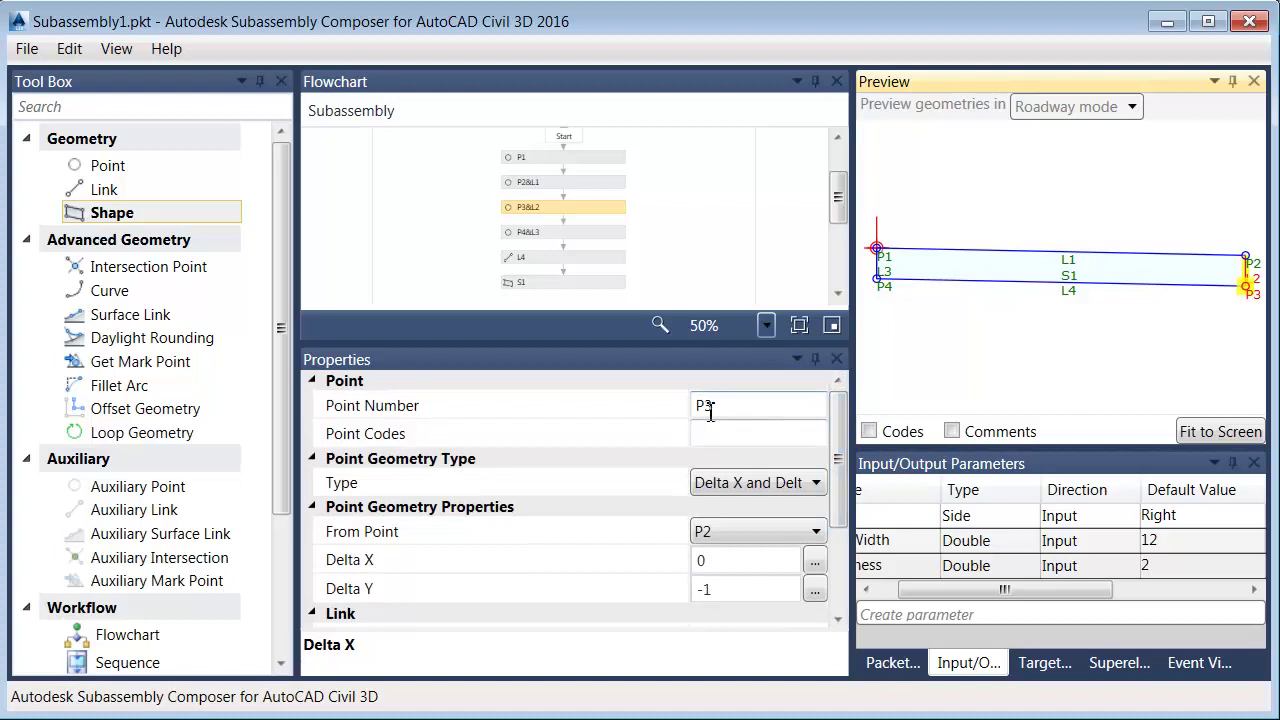
pyautogui.click(826, 428)
pyautogui.scroll(-1, 826, 428)
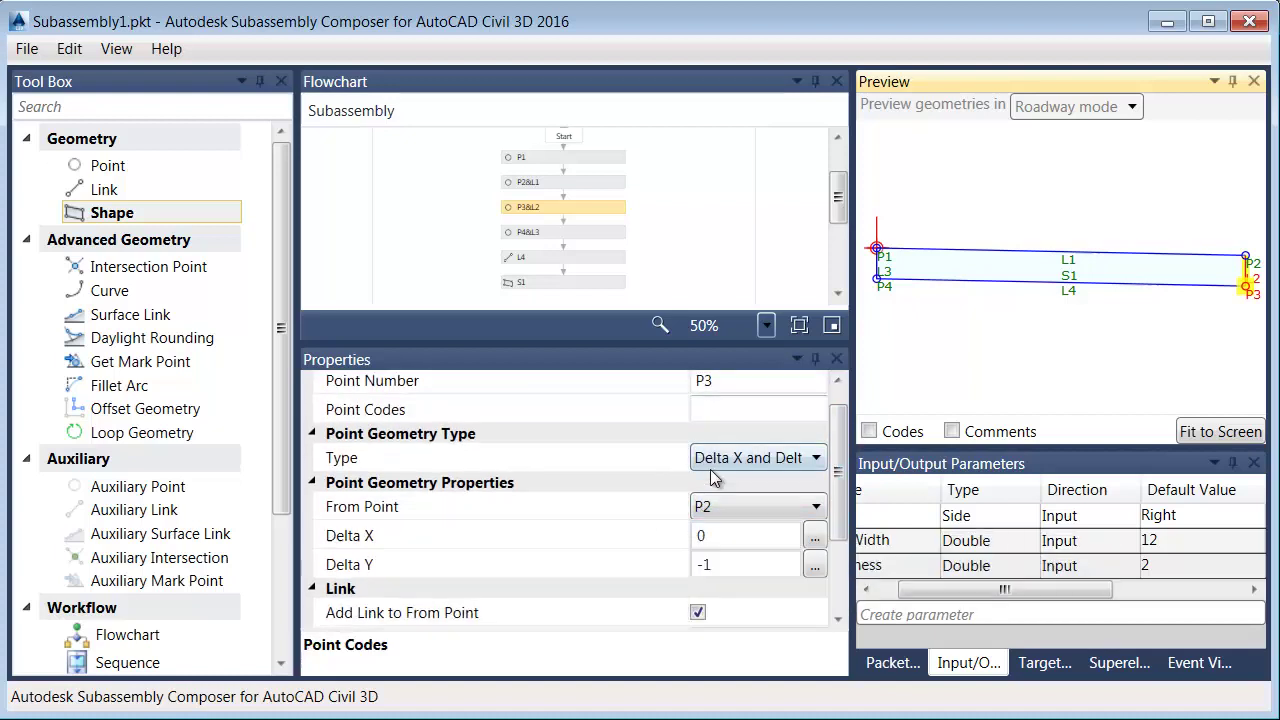
pyautogui.click(706, 566)
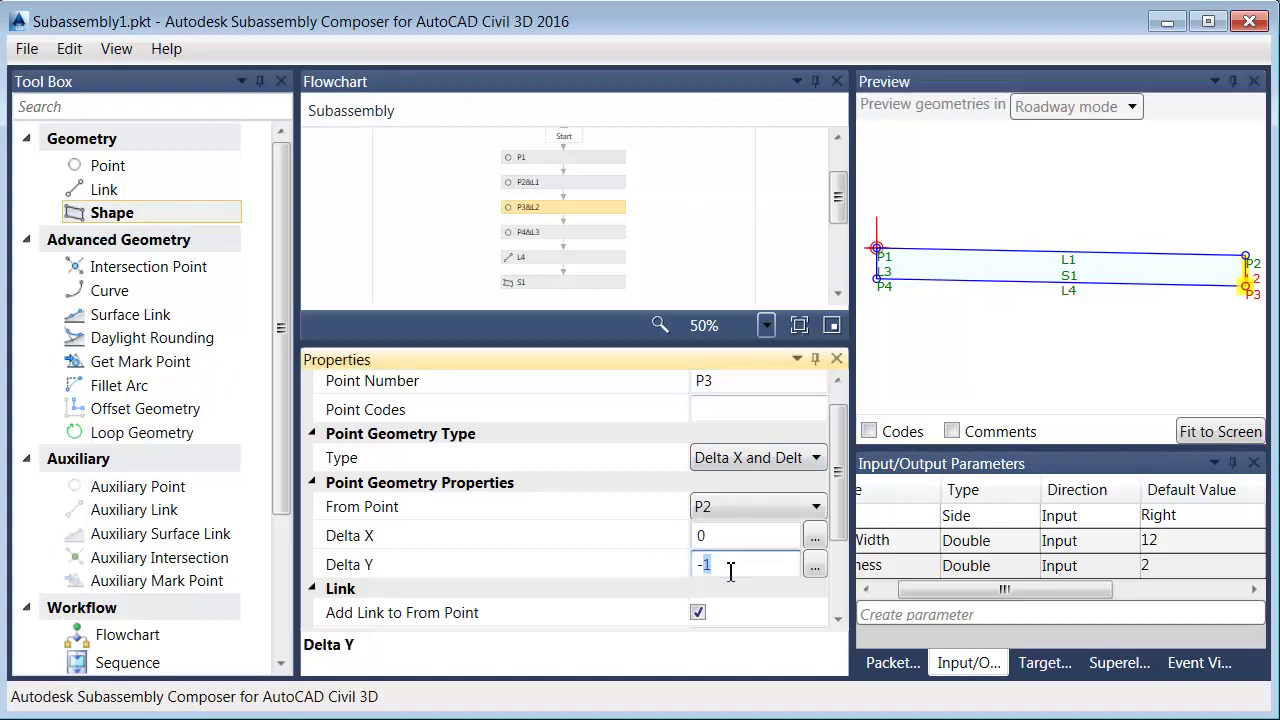
pyautogui.moveTo(901, 588); pyautogui.dragTo(863, 588)
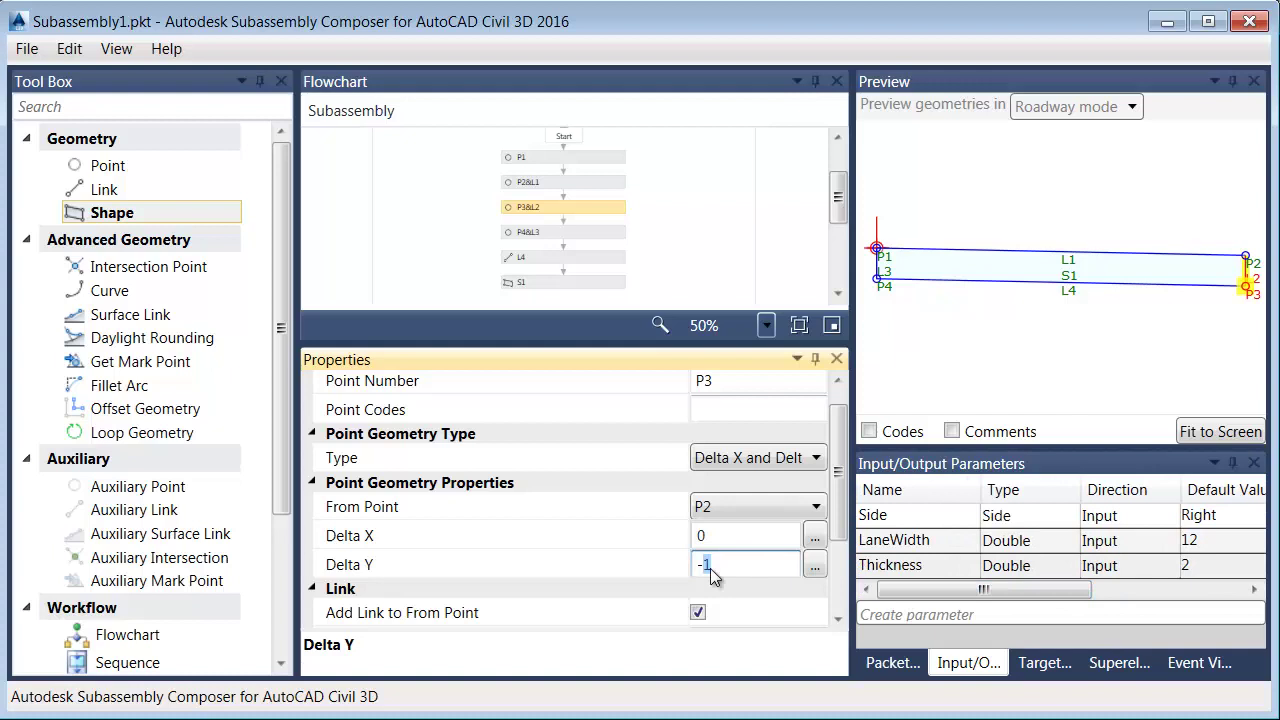
pyautogui.write('Thickness')
pyautogui.press('Return')
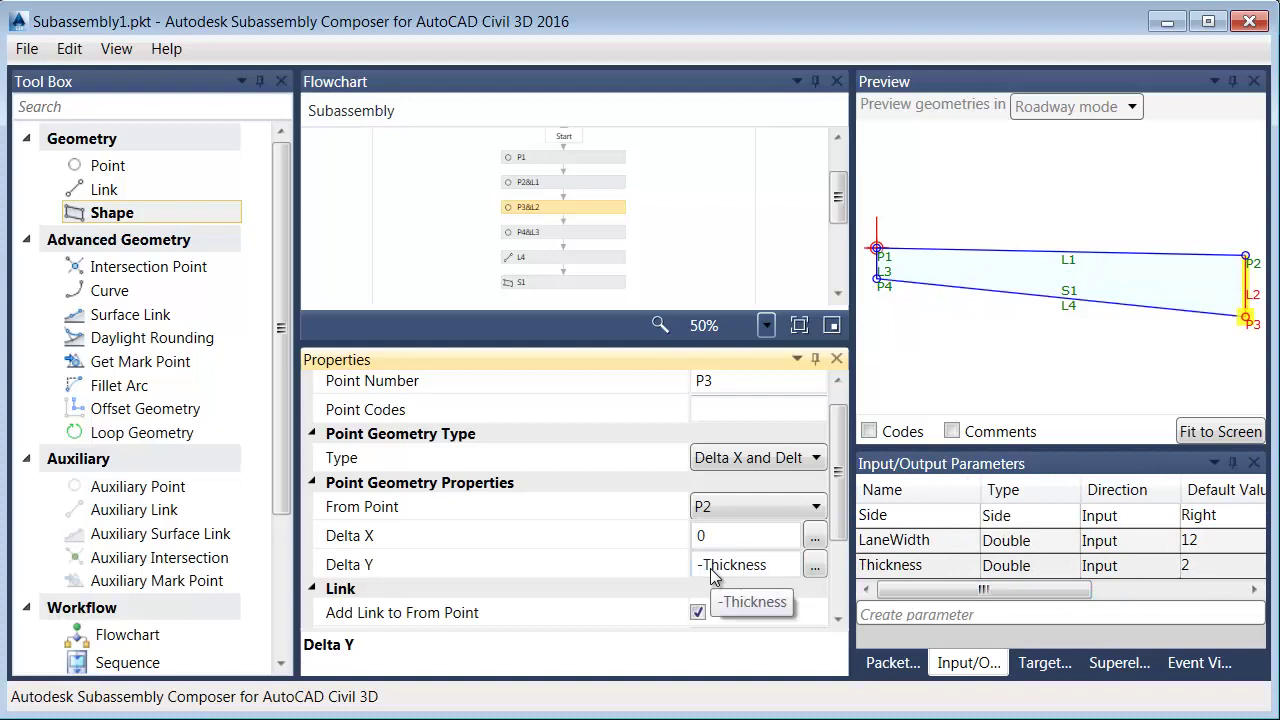
# Set the Delta Y of point P4 to -Thickness
pyautogui.click(889, 267)
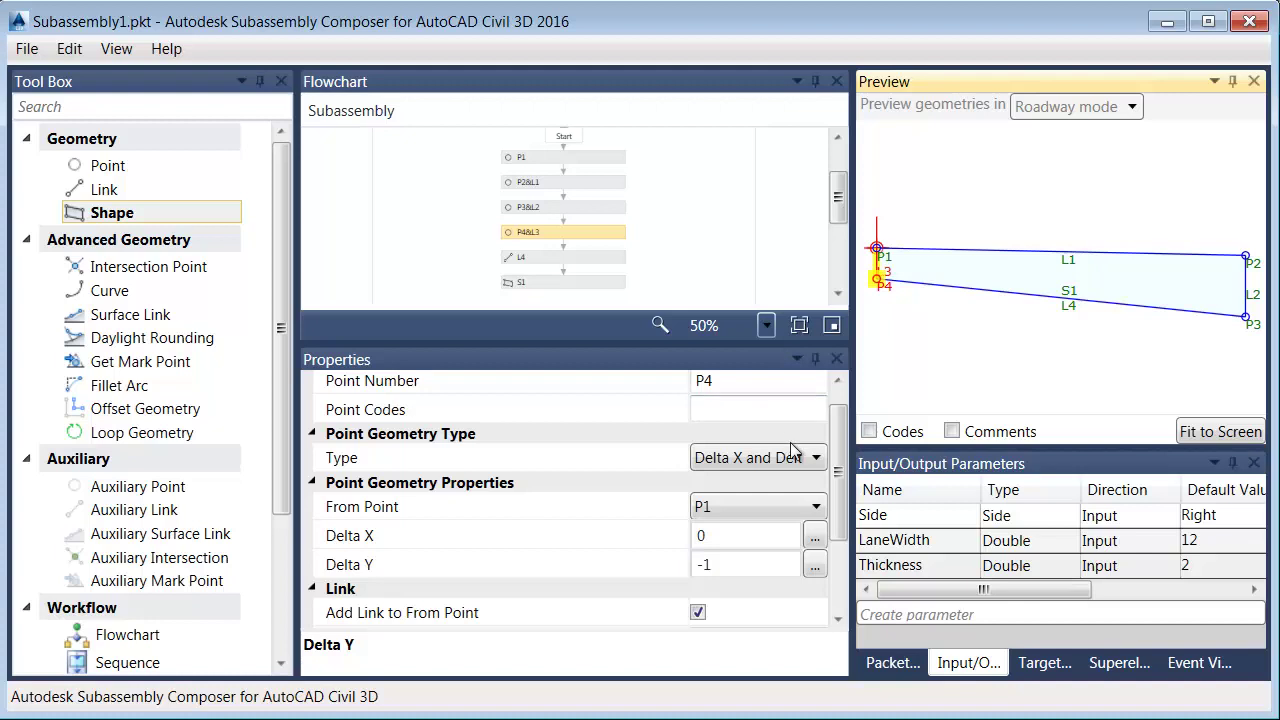
pyautogui.click(728, 566)
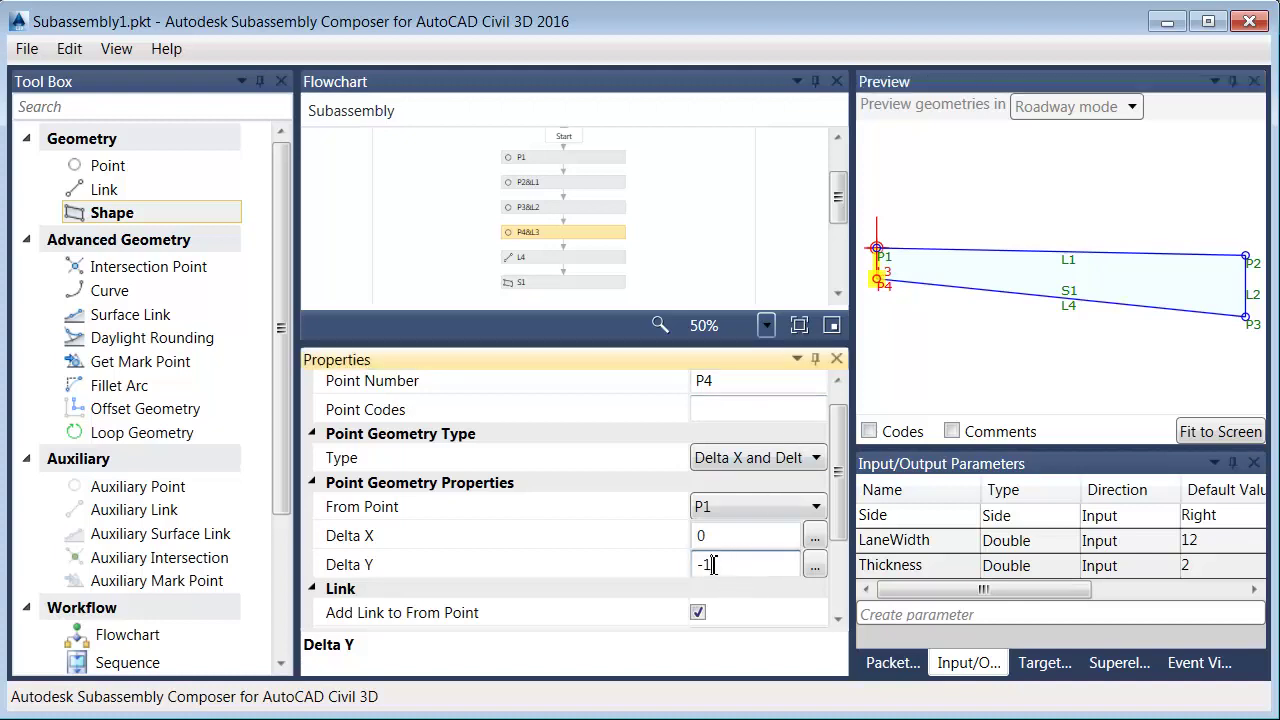
pyautogui.doubleClick(713, 565)
pyautogui.write('Thickness')
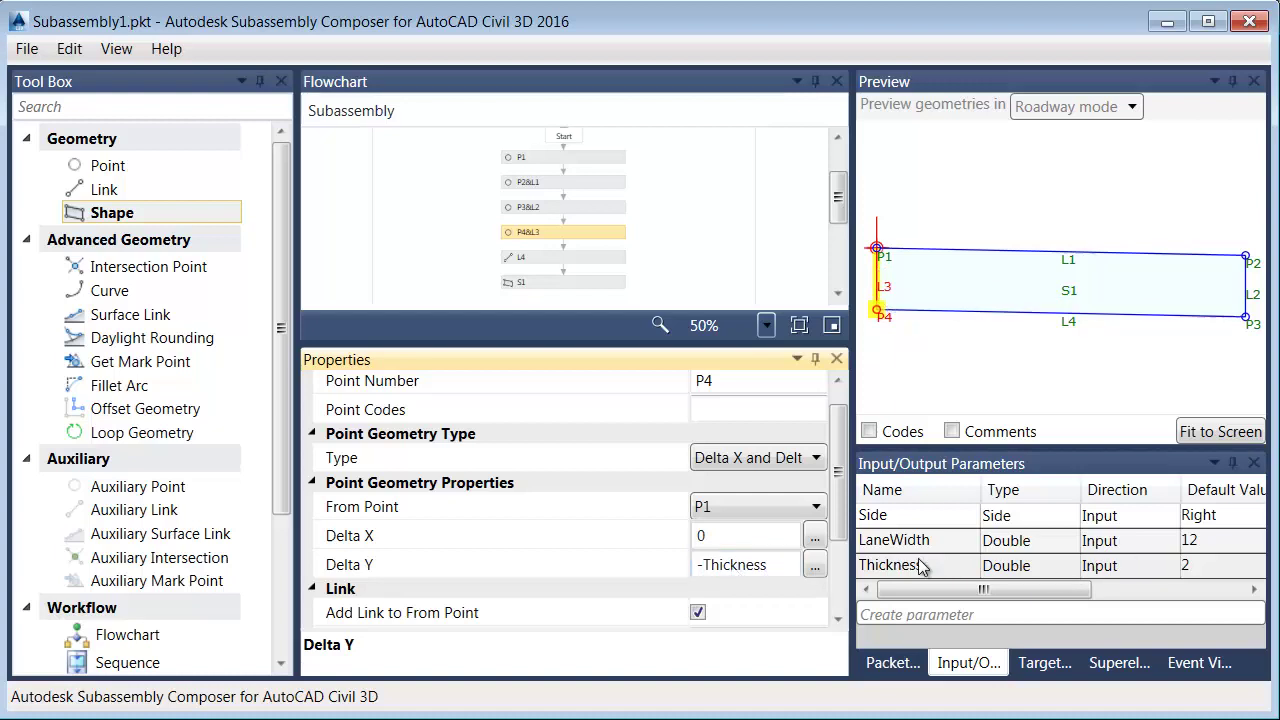
# Test the Thickness parameter with a default value of 0.5, and set it to 1
pyautogui.doubleClick(1193, 566)
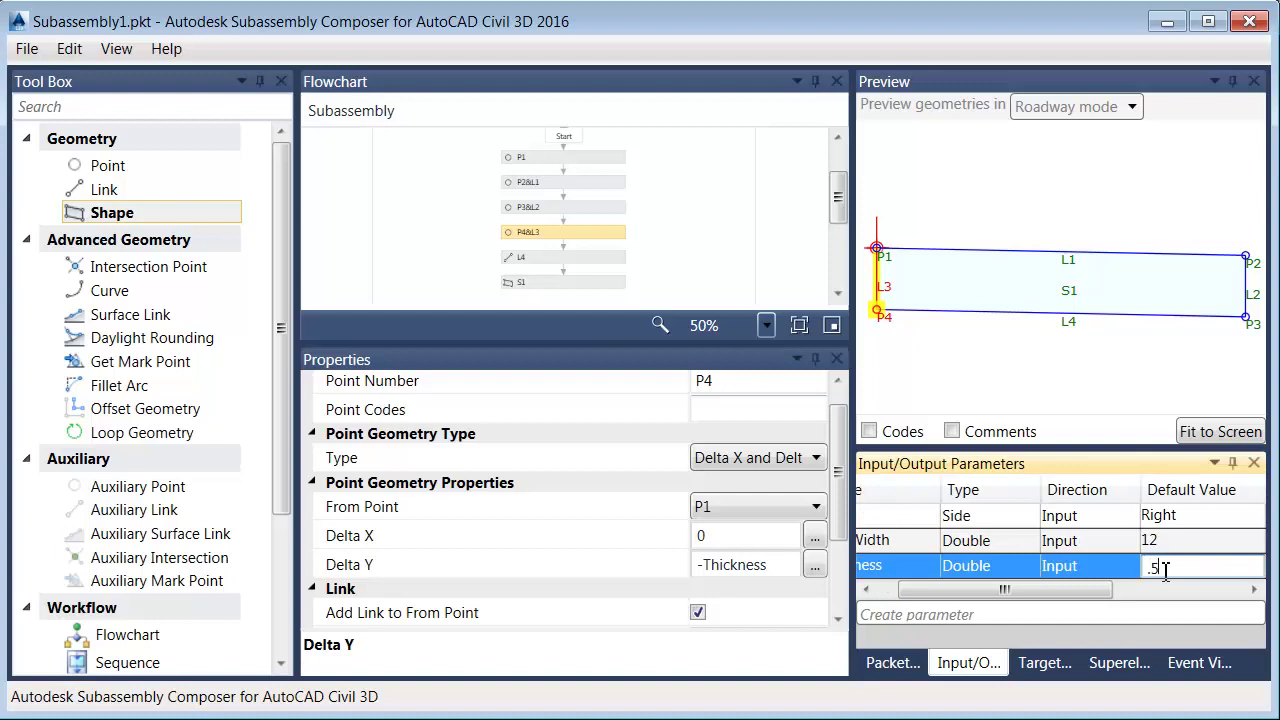
pyautogui.write('.5')
pyautogui.press('Return')
pyautogui.doubleClick(1165, 569)
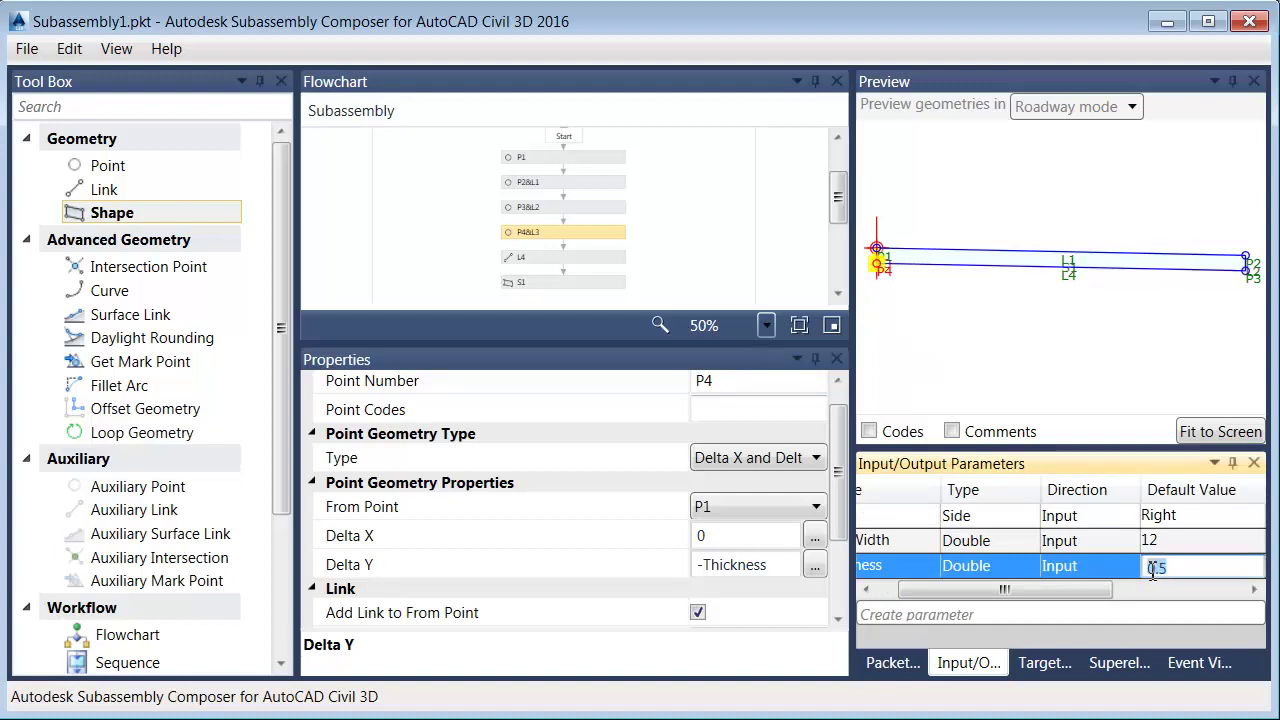
pyautogui.write('1')
pyautogui.press('Return')
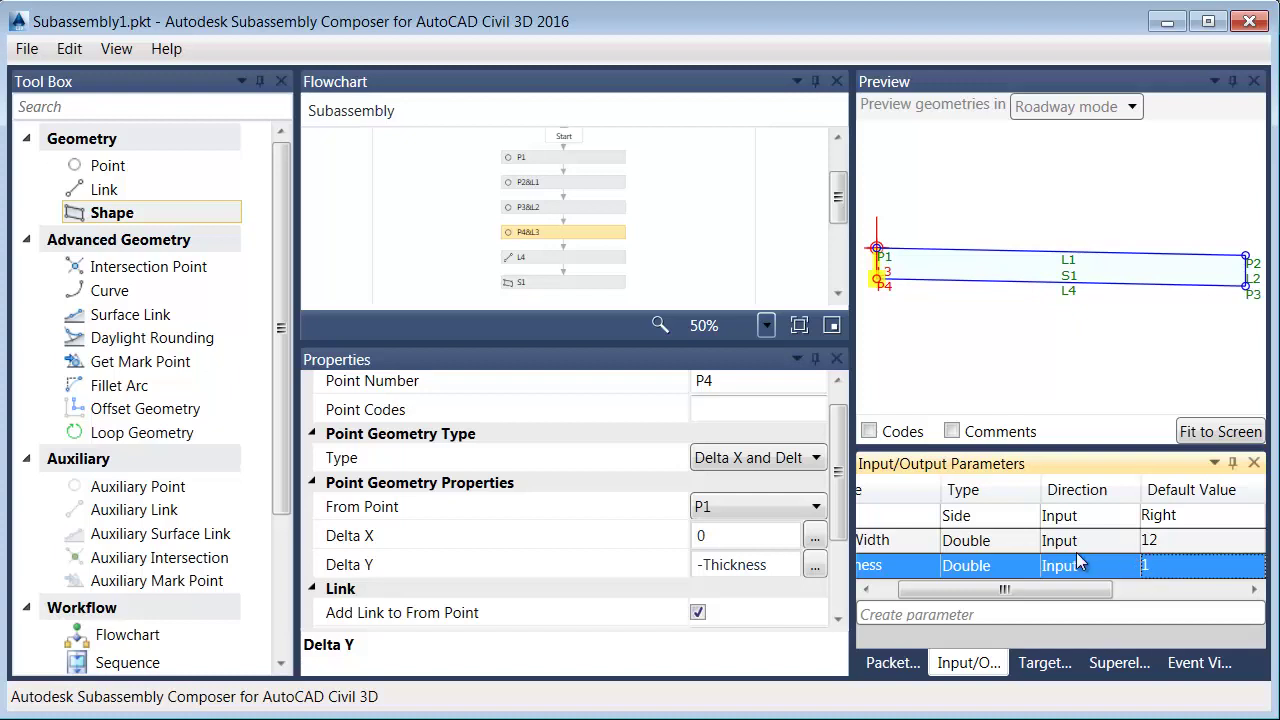
# Create another input parameter of type Grade and name it CrossSlope
pyautogui.moveTo(1013, 588); pyautogui.dragTo(980, 592)
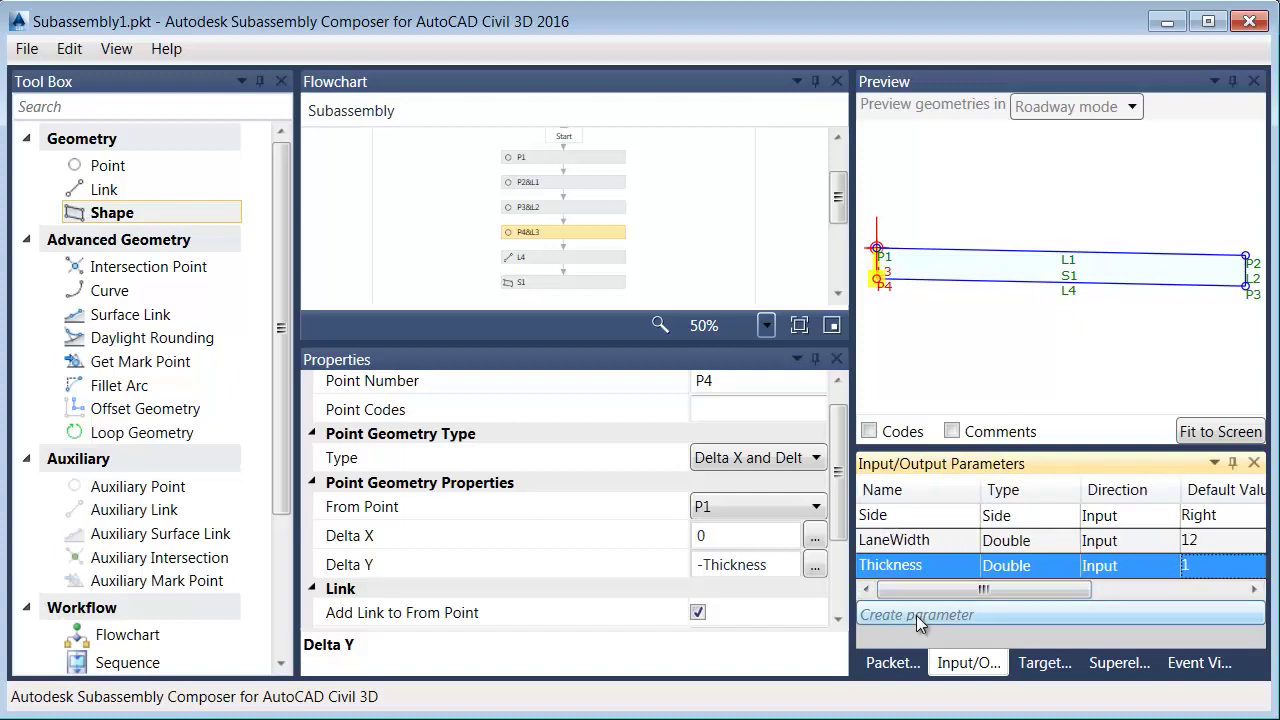
pyautogui.click(916, 615)
pyautogui.click(1008, 568)
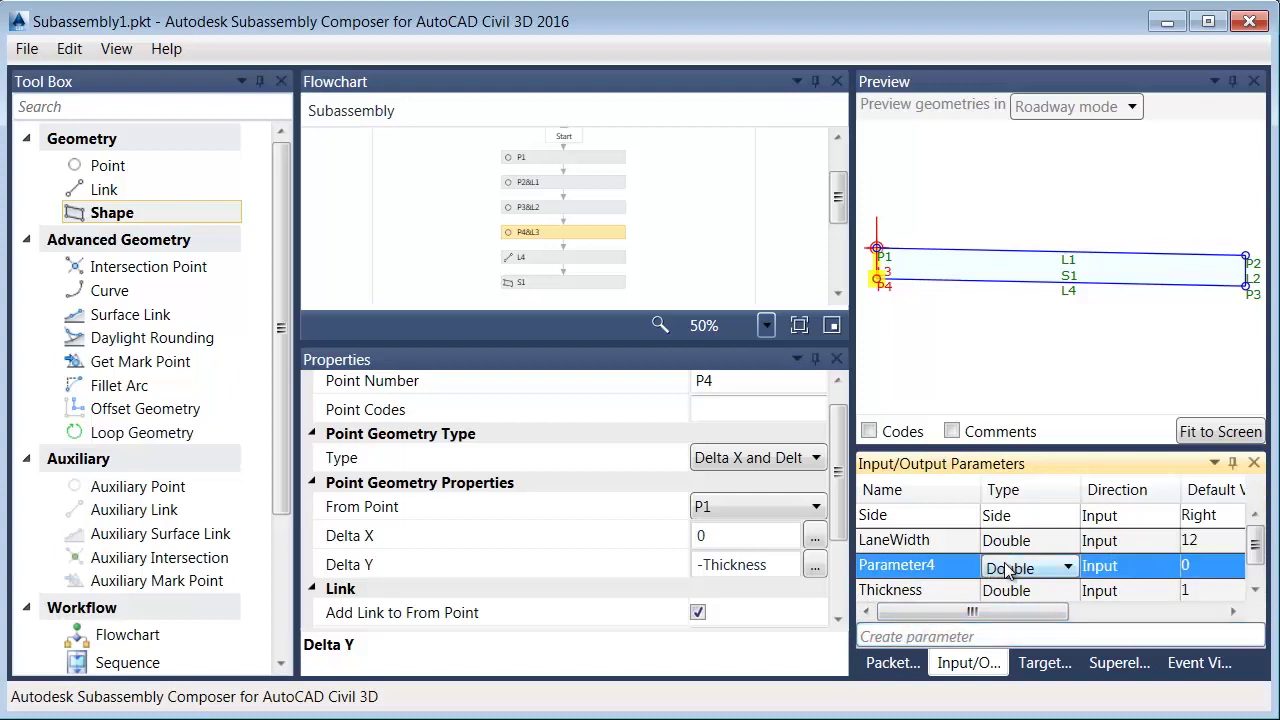
pyautogui.click(1008, 568)
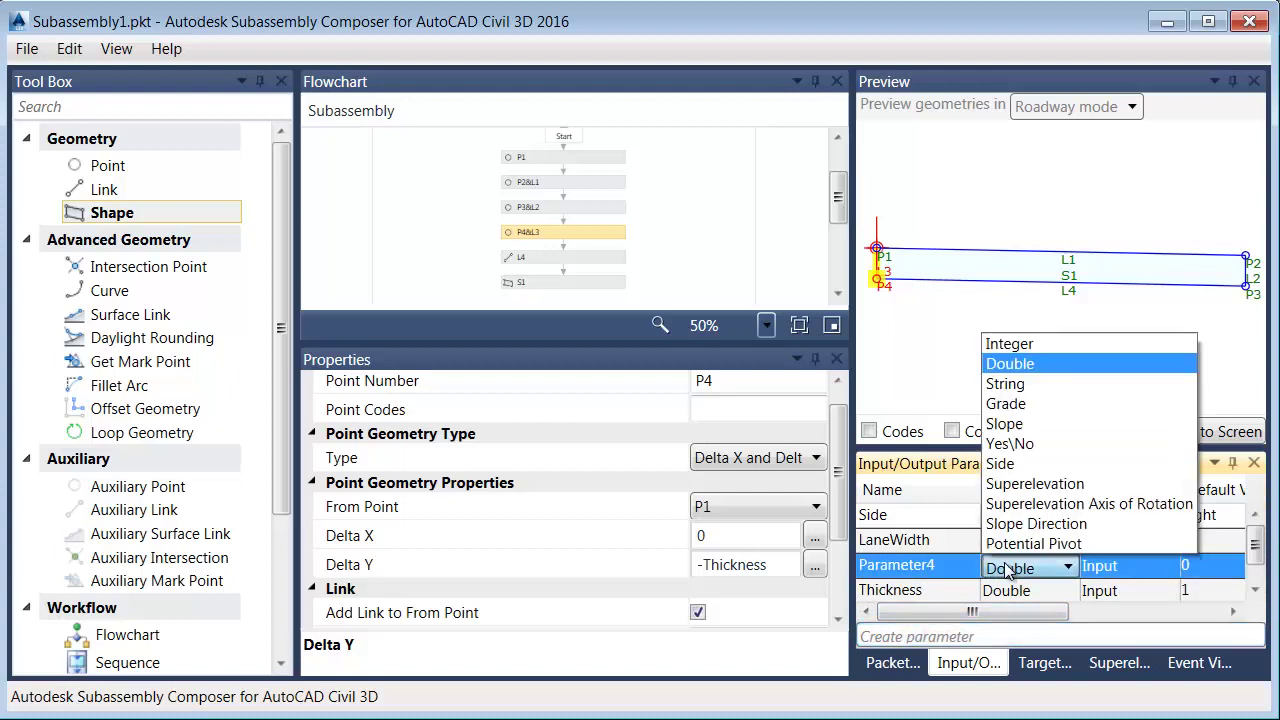
pyautogui.click(1007, 404)
pyautogui.click(930, 564)
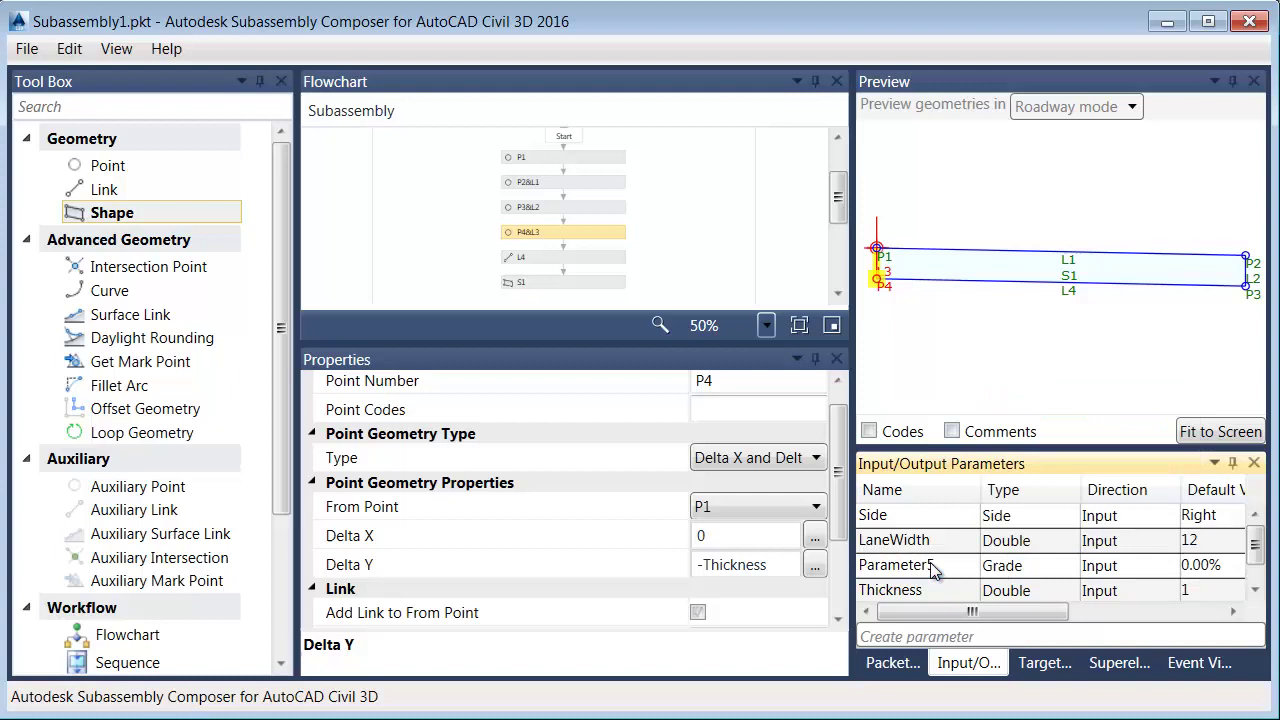
pyautogui.click(930, 564)
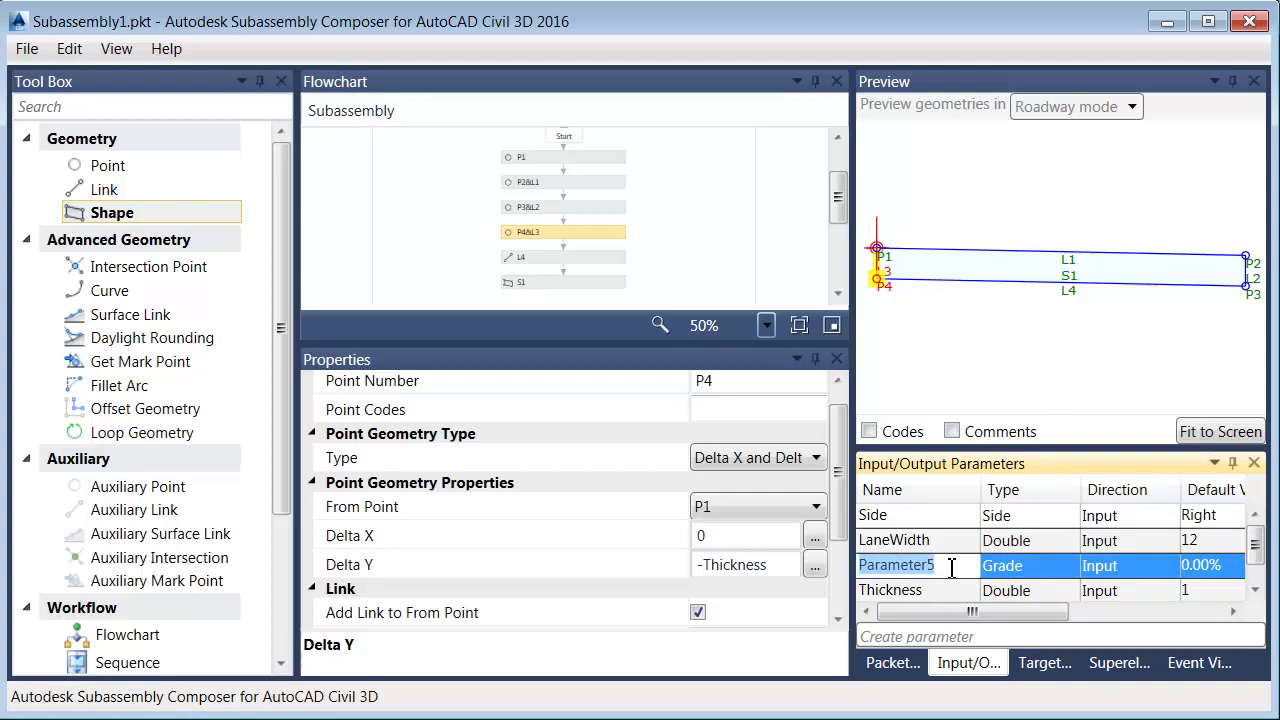
pyautogui.write('Cross Slope')
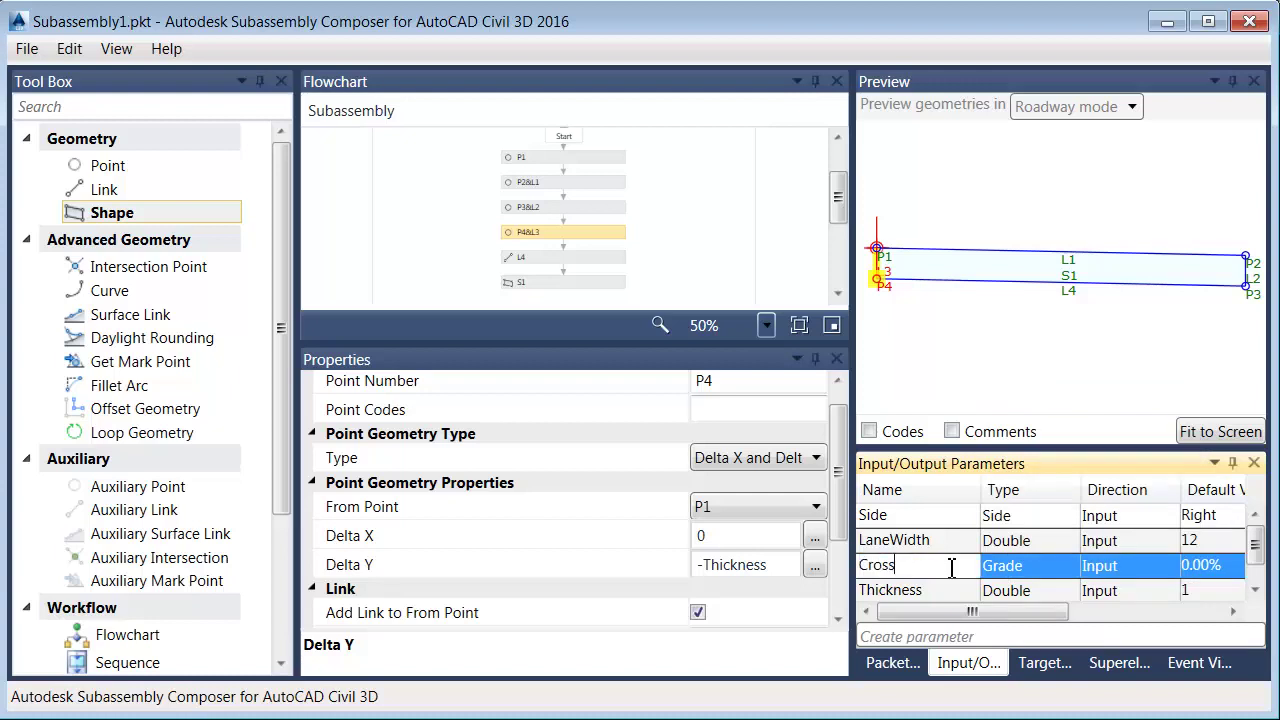
pyautogui.press('Tab')
# Give the CrossSlope parameter a default value of 5%
pyautogui.click(1190, 566)
pyautogui.moveTo(1175, 569); pyautogui.dragTo(1124, 569)
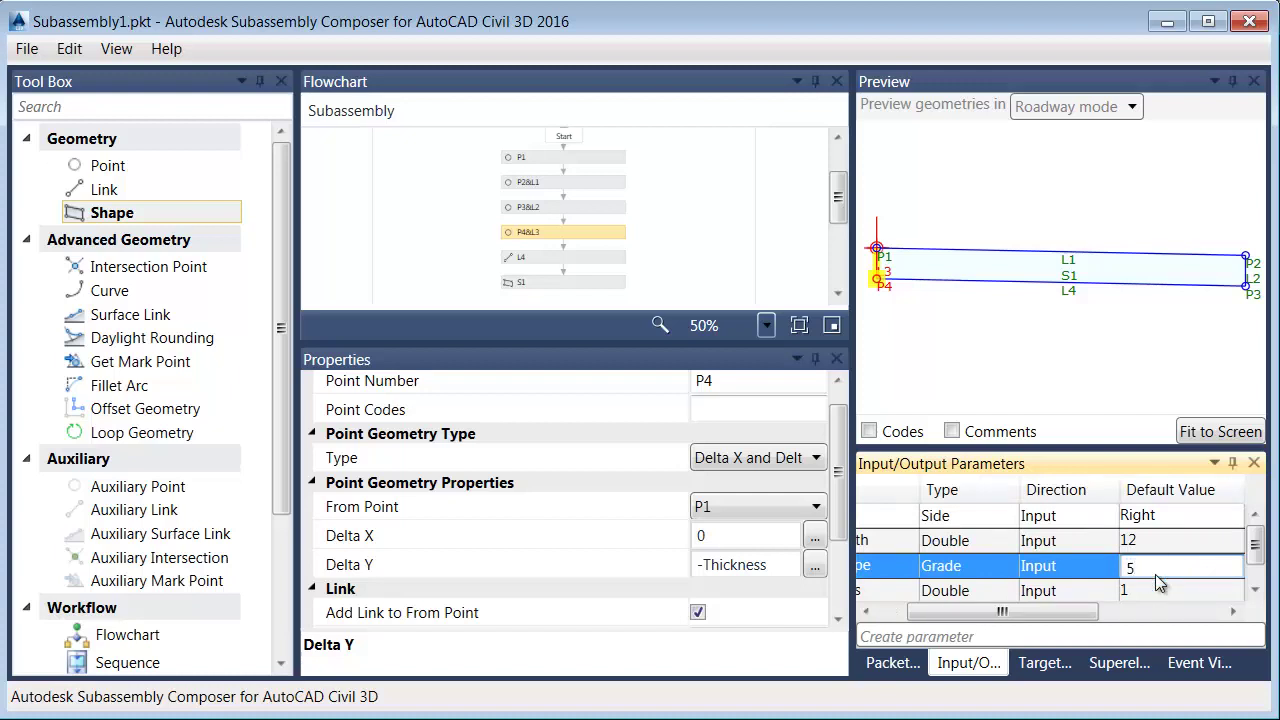
pyautogui.write('5')
pyautogui.click(1150, 590)
# Give the Thickness parameter the display name Pavement Thickness
pyautogui.hscroll(3, 1090, 596)
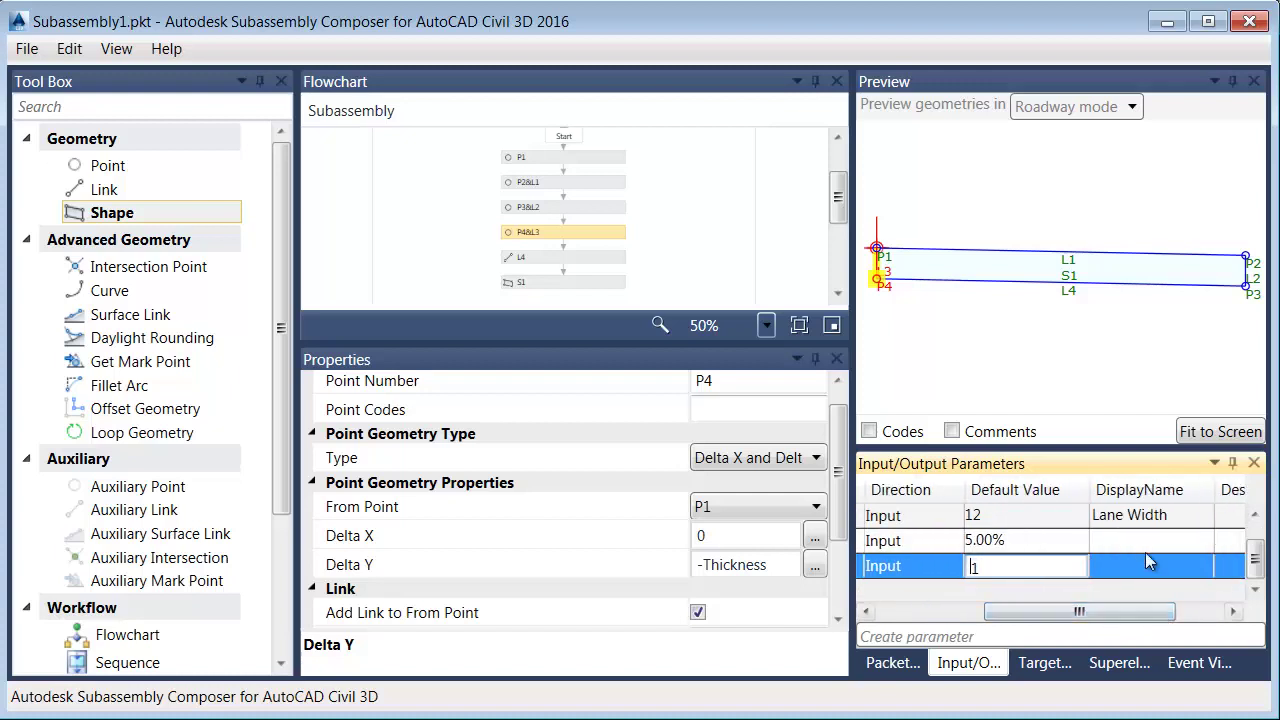
pyautogui.keyDown('shift'); pyautogui.click(1123, 568); pyautogui.keyUp('shift')
pyautogui.click(1113, 551)
pyautogui.doubleClick(1111, 568)
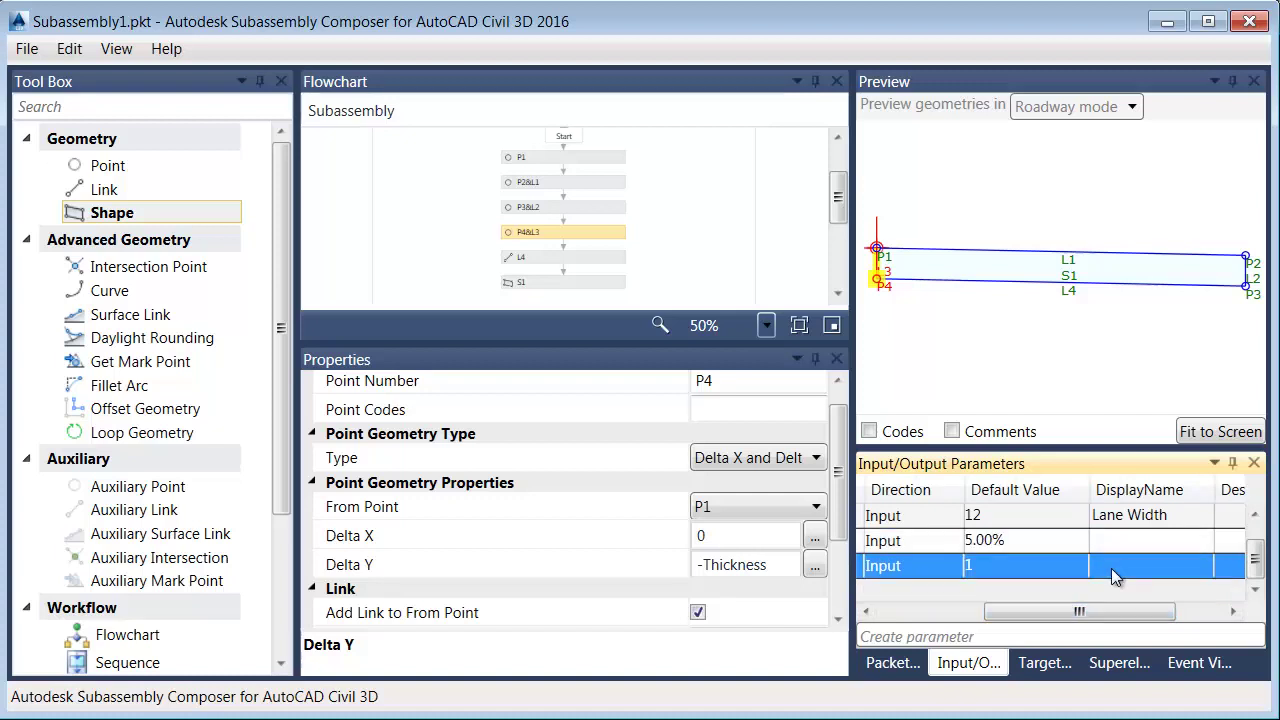
pyautogui.write('Pavement Thinckness')
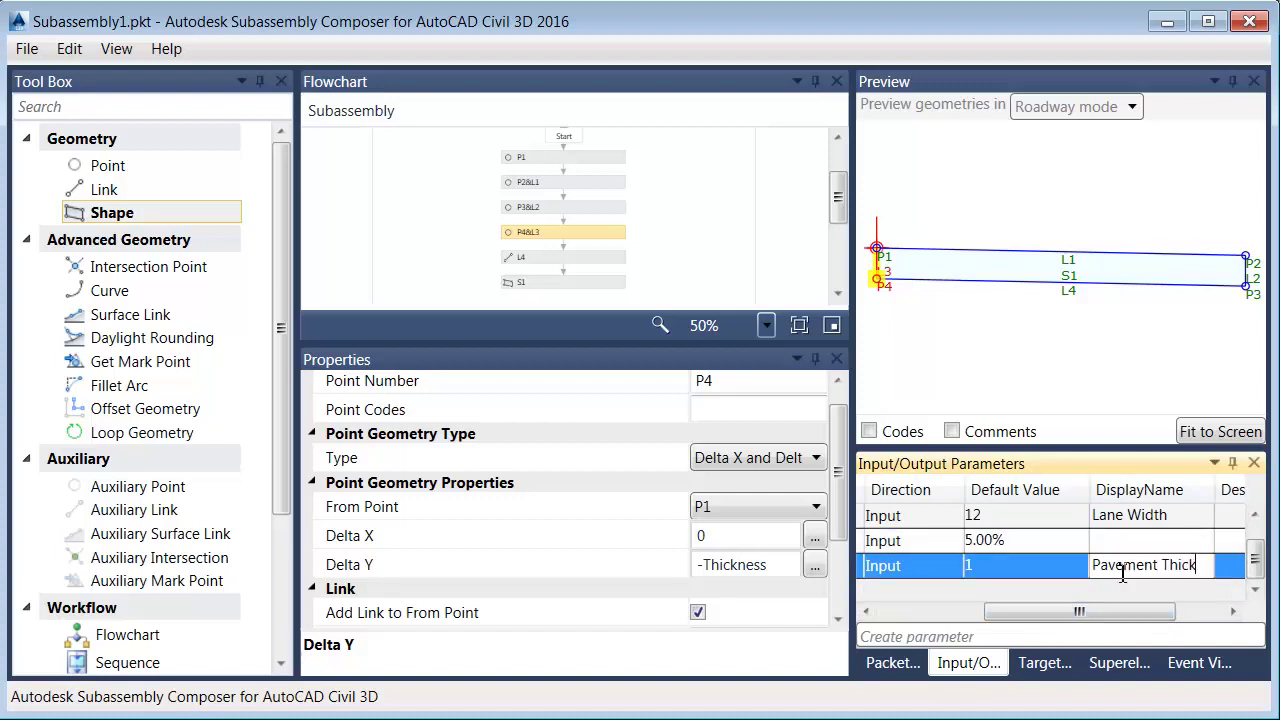
# Give the CrossSlope parameter the display name Cross Slope
pyautogui.click(1113, 543)
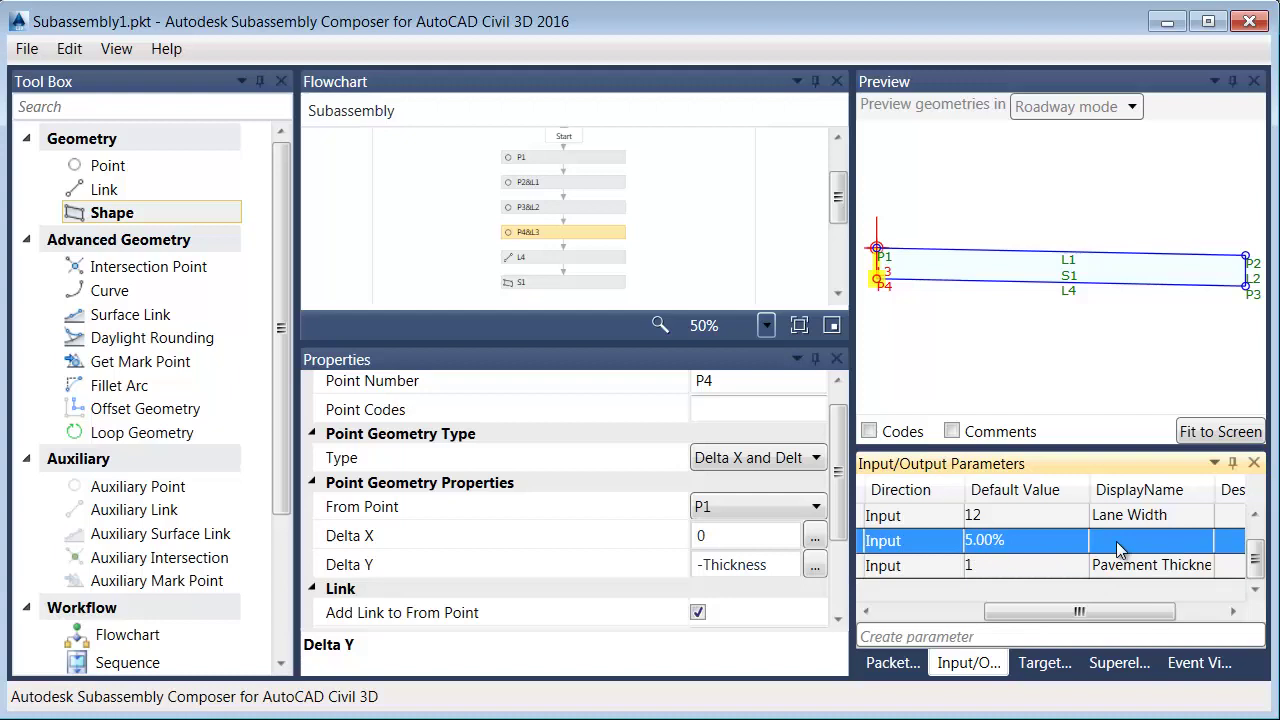
pyautogui.click(1120, 541)
pyautogui.write('Cross Slope')
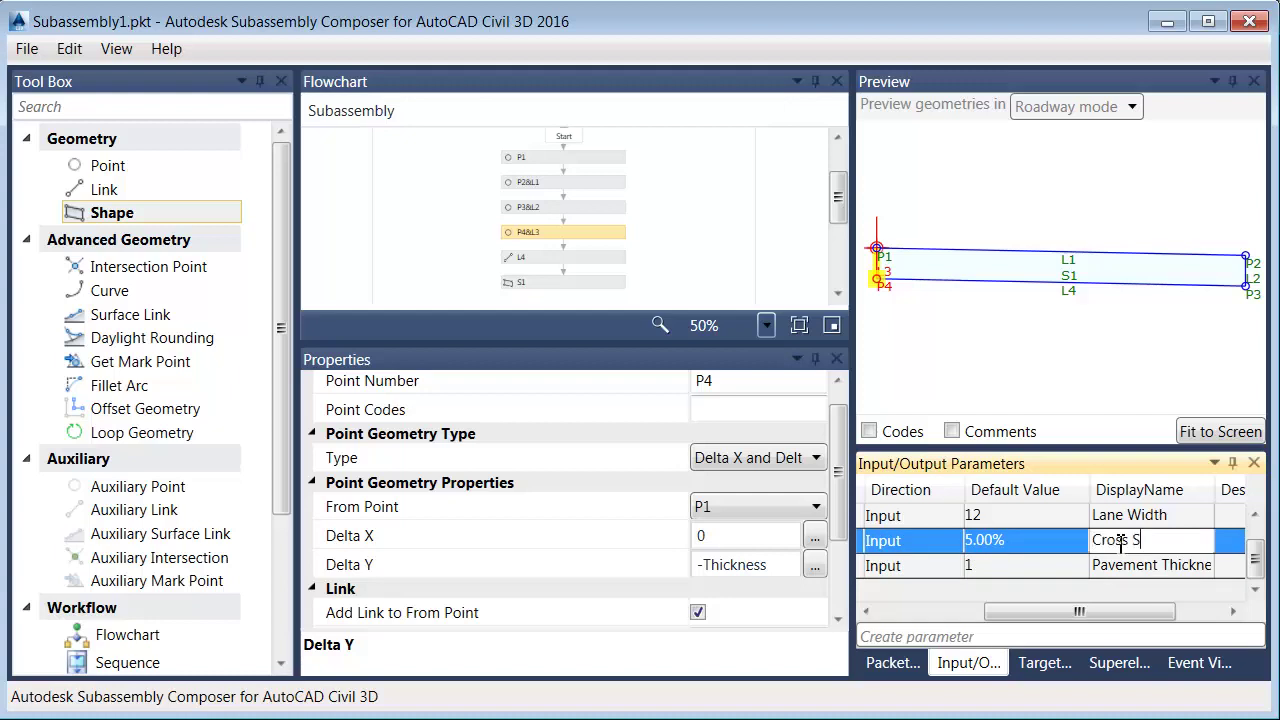
pyautogui.press('Return')
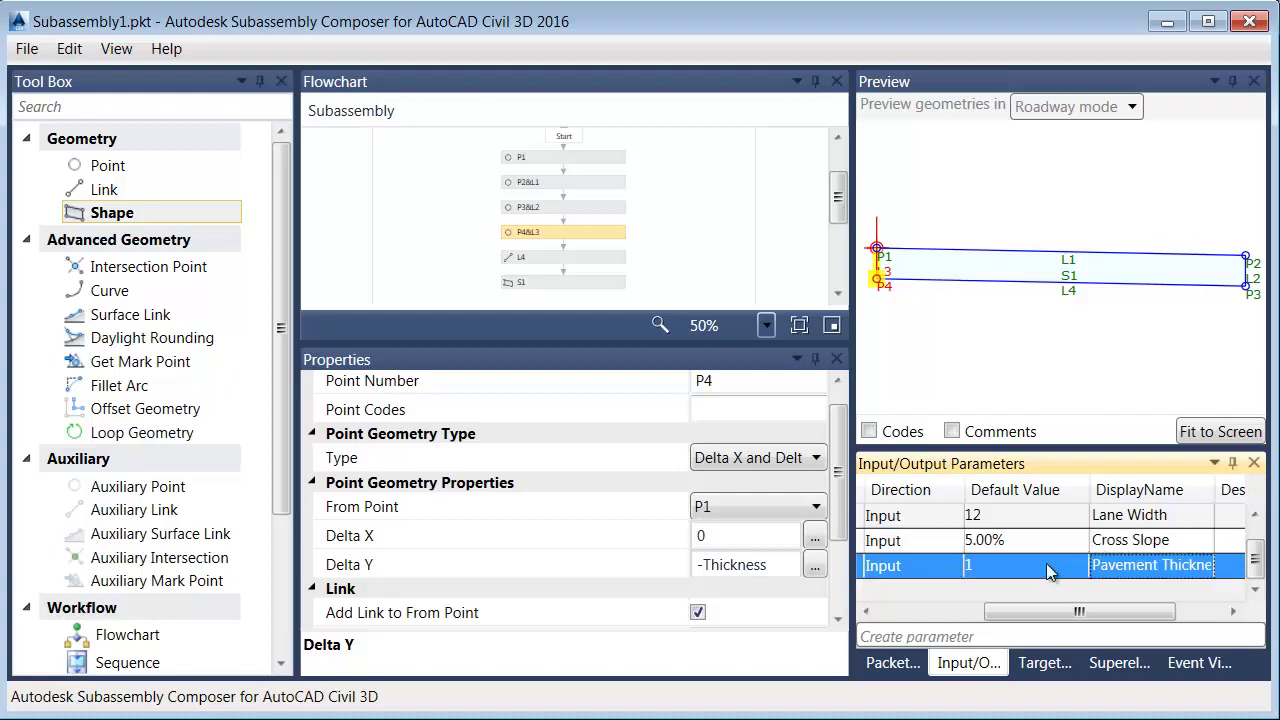
# Set the Slope of point P2 to -CrossSlope
pyautogui.moveTo(1050, 613); pyautogui.dragTo(945, 601)
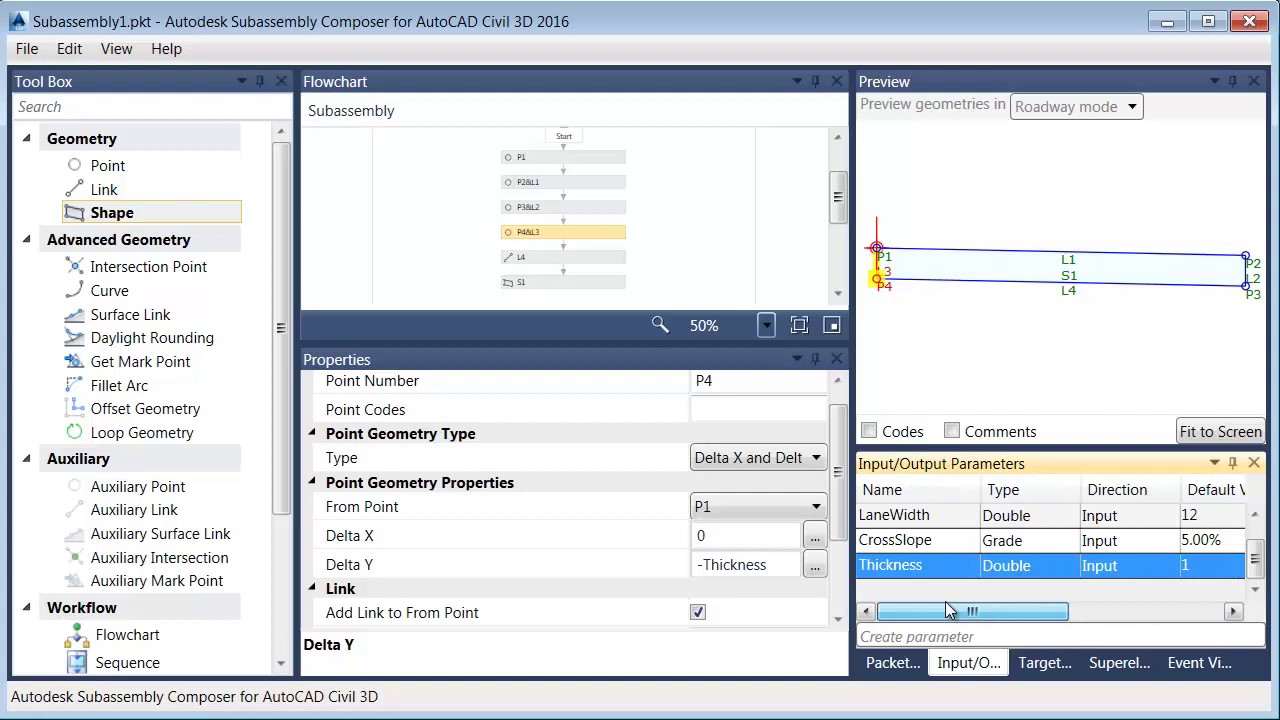
pyautogui.click(1062, 265)
pyautogui.click(1069, 253)
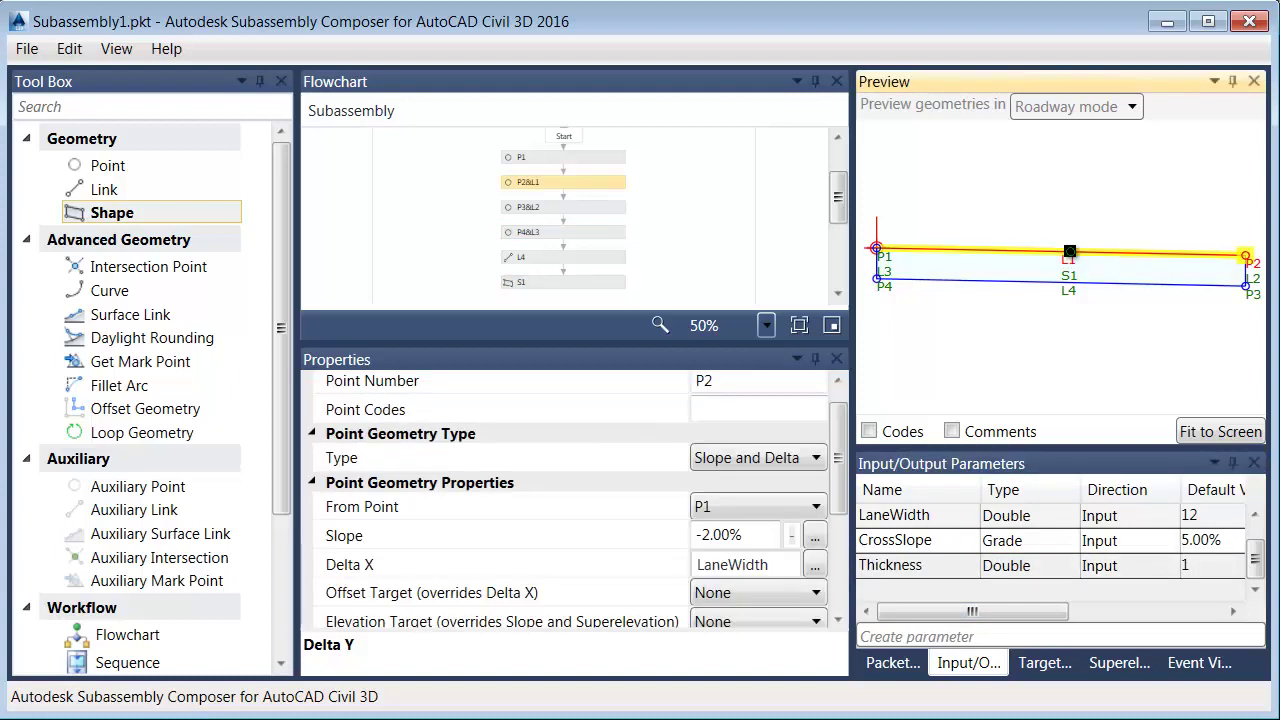
pyautogui.scroll(-1, 845, 443)
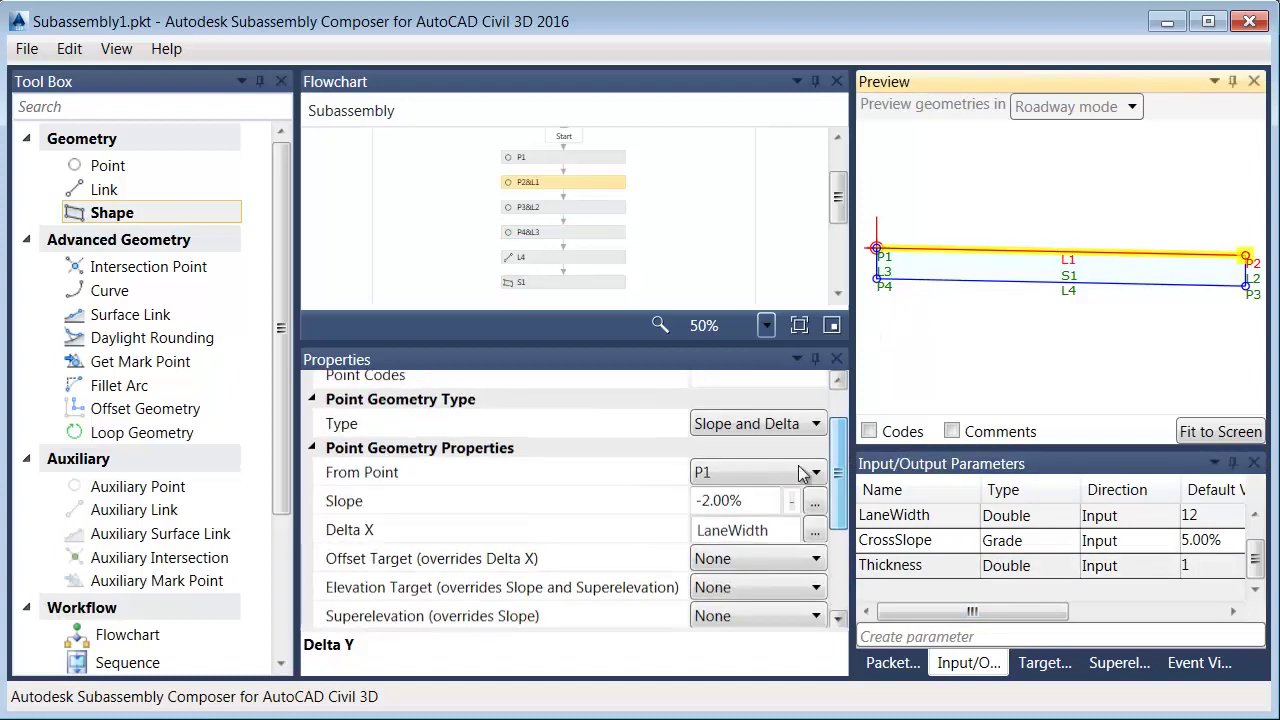
pyautogui.doubleClick(708, 500)
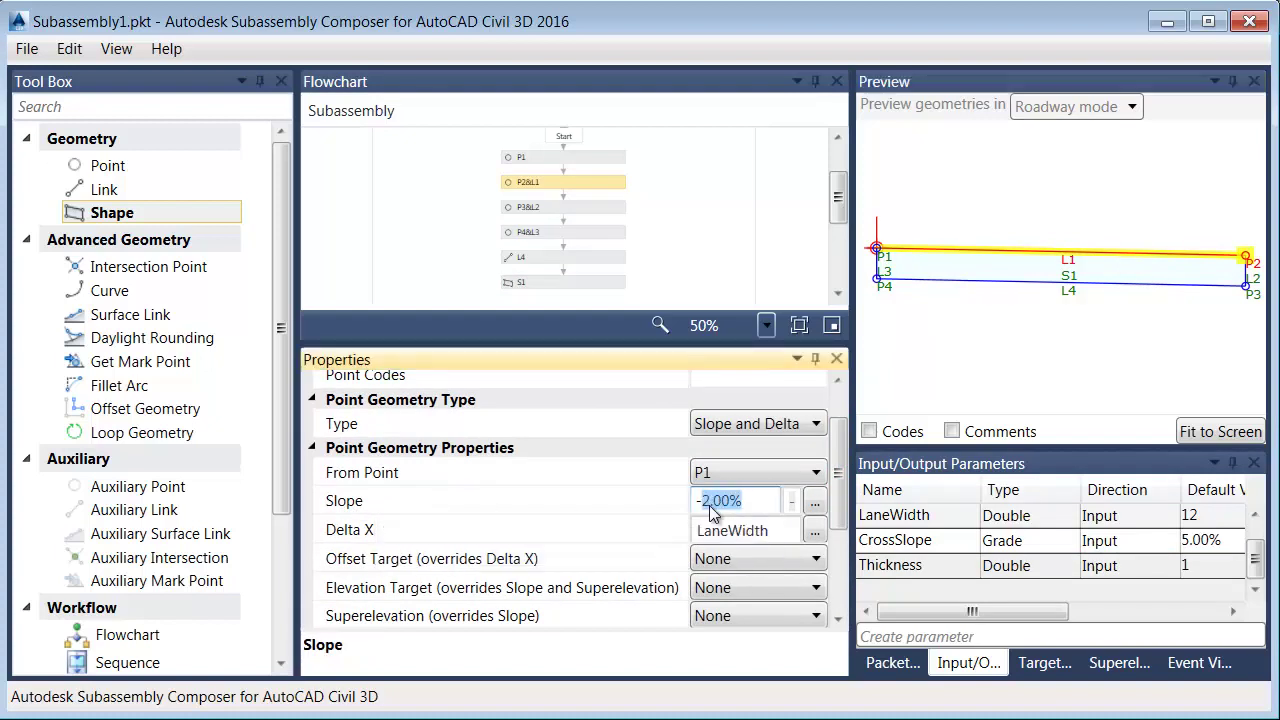
pyautogui.write('CrossSlope')
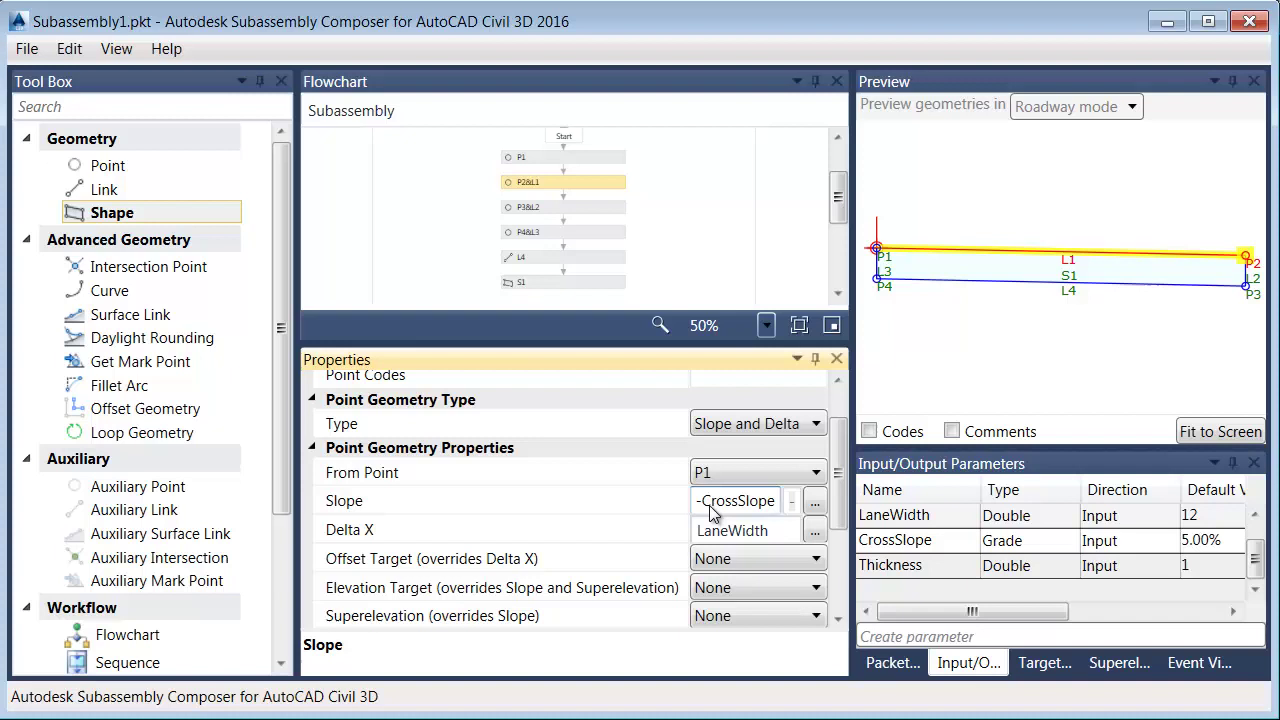
pyautogui.press('Return')
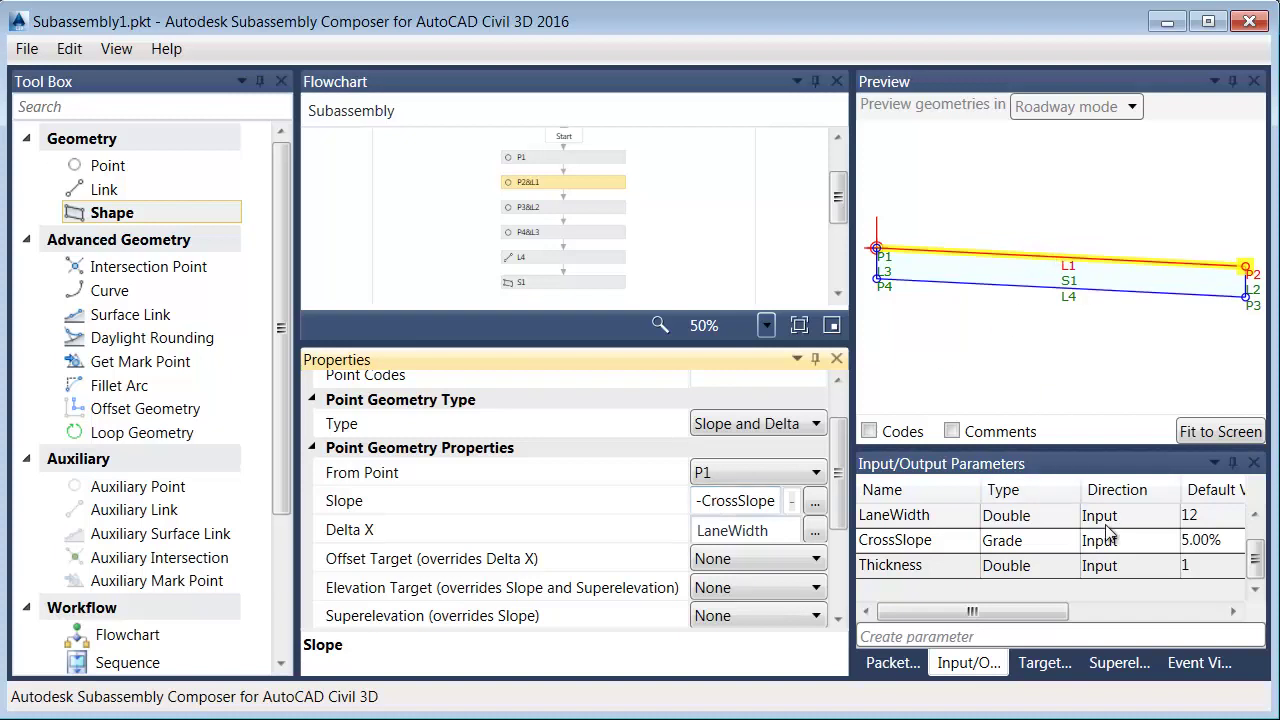
# Test the CrossSlope parameter with a default value of 12%, and set it to 2%
pyautogui.click(1188, 545)
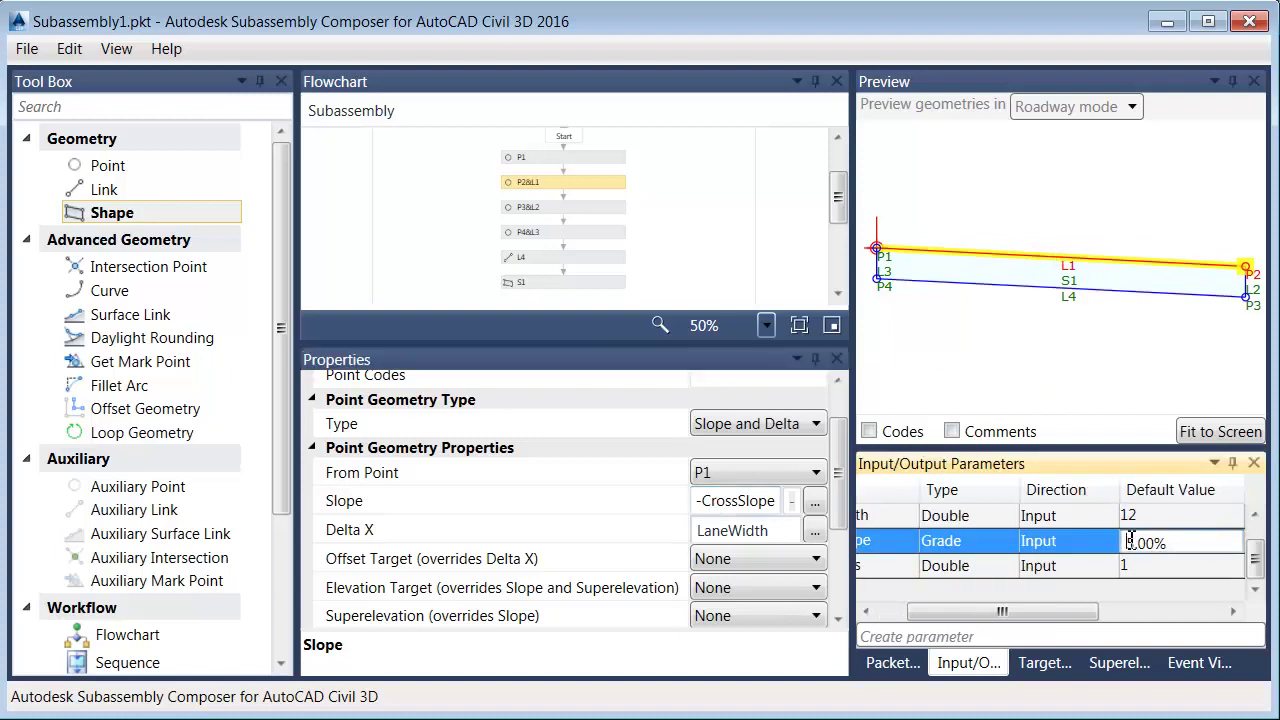
pyautogui.moveTo(1127, 541); pyautogui.dragTo(1179, 543)
pyautogui.write('12')
pyautogui.press('Return')
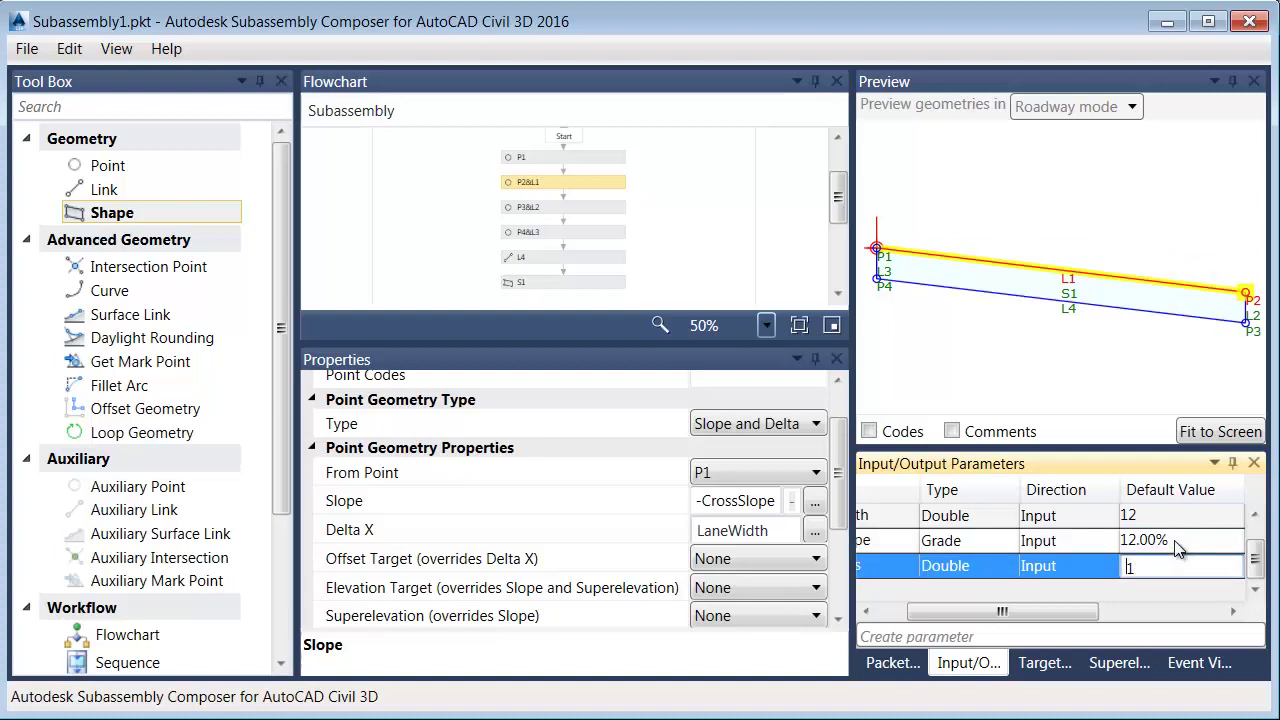
pyautogui.click(1134, 541)
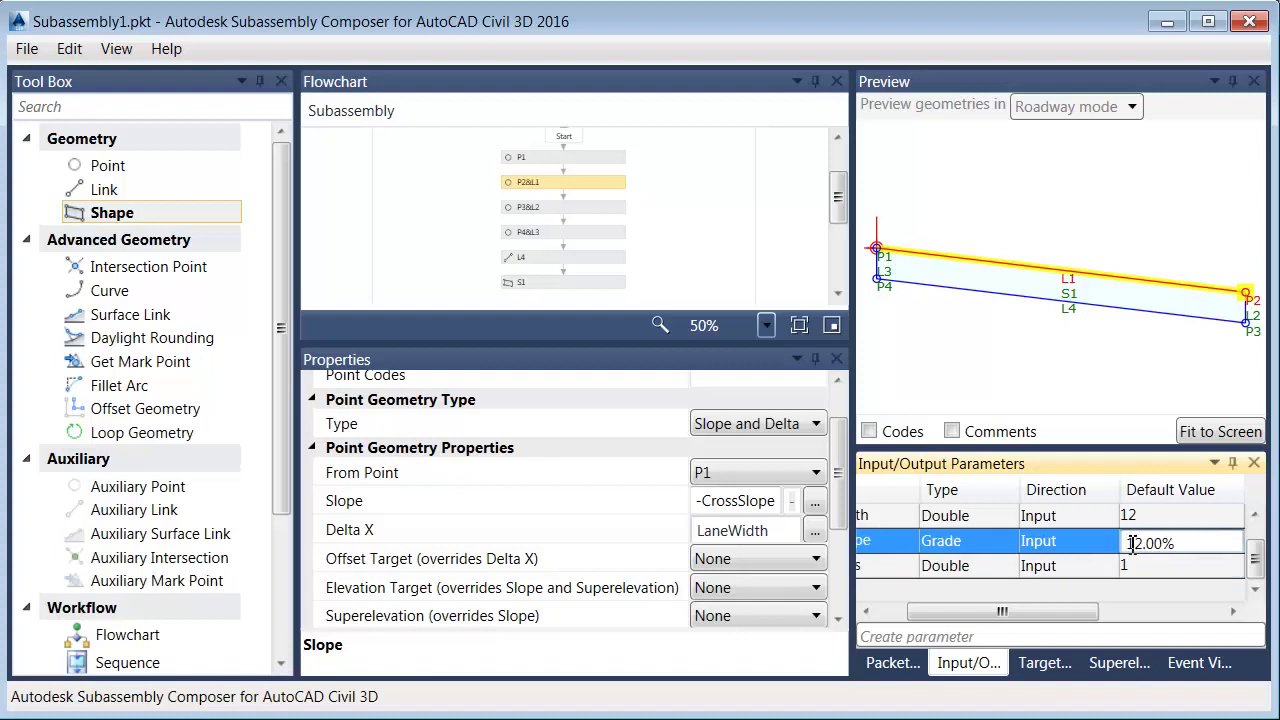
pyautogui.press('BackSpace')
pyautogui.press('Return')
pyautogui.click(1116, 577)
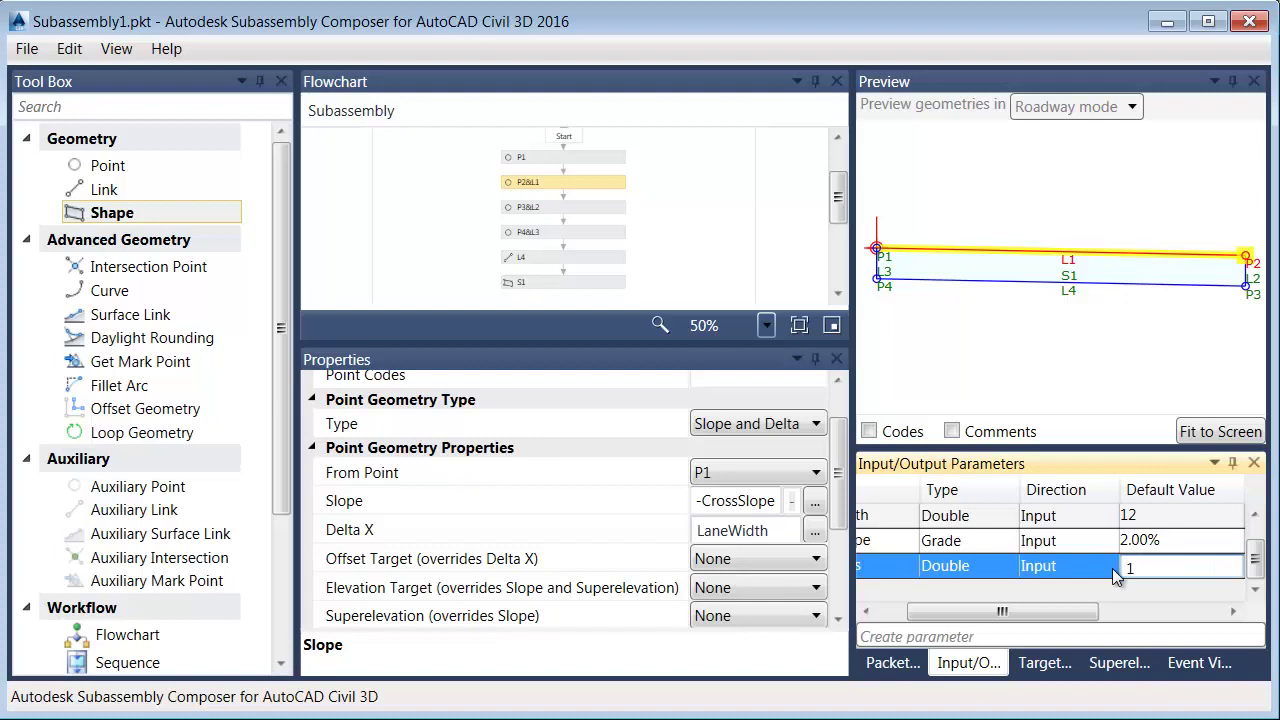